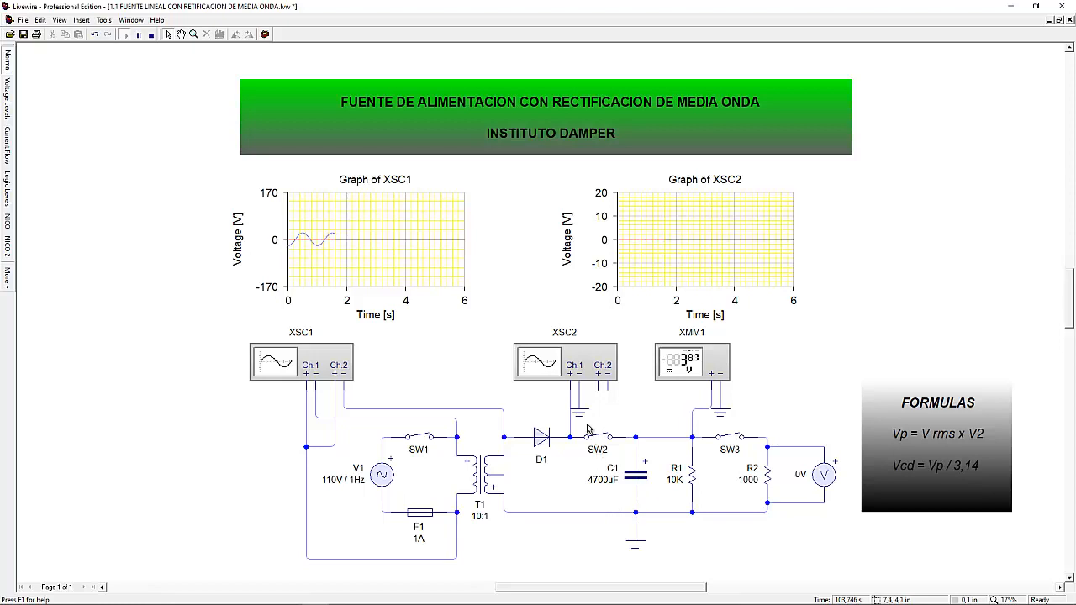
Close switch SW1 to energise the transformer and check the channel colours in the XSC1 graph's properties
click(422, 440)
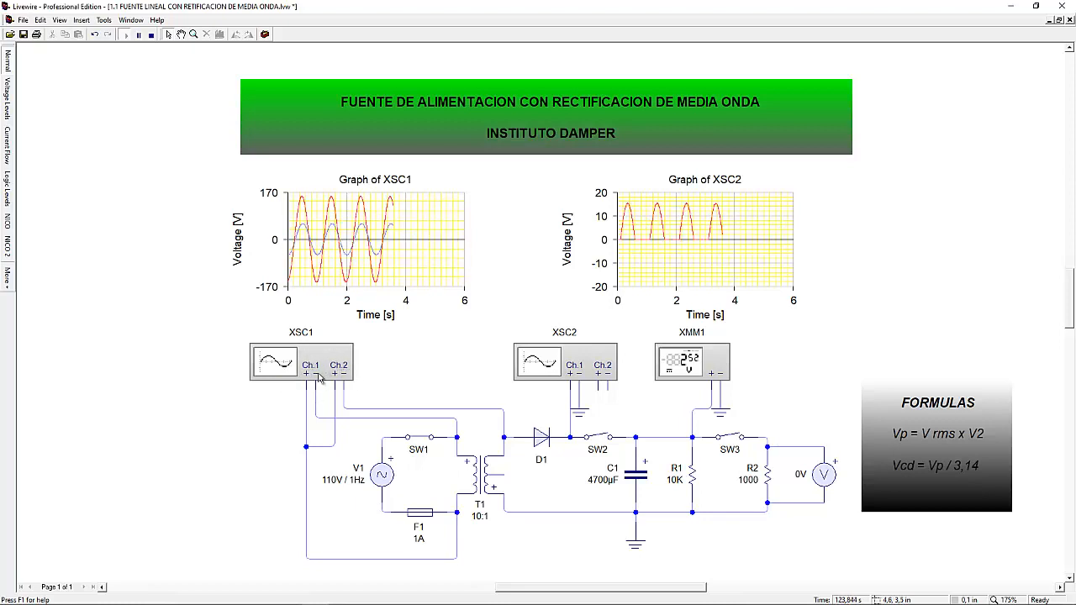
double_click(435, 280)
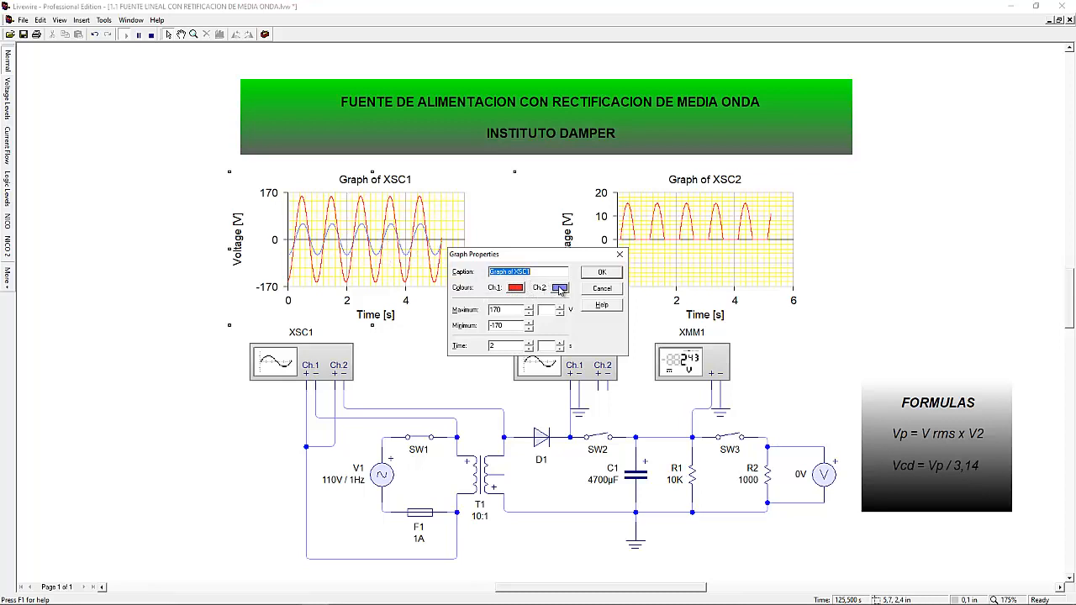
click(600, 273)
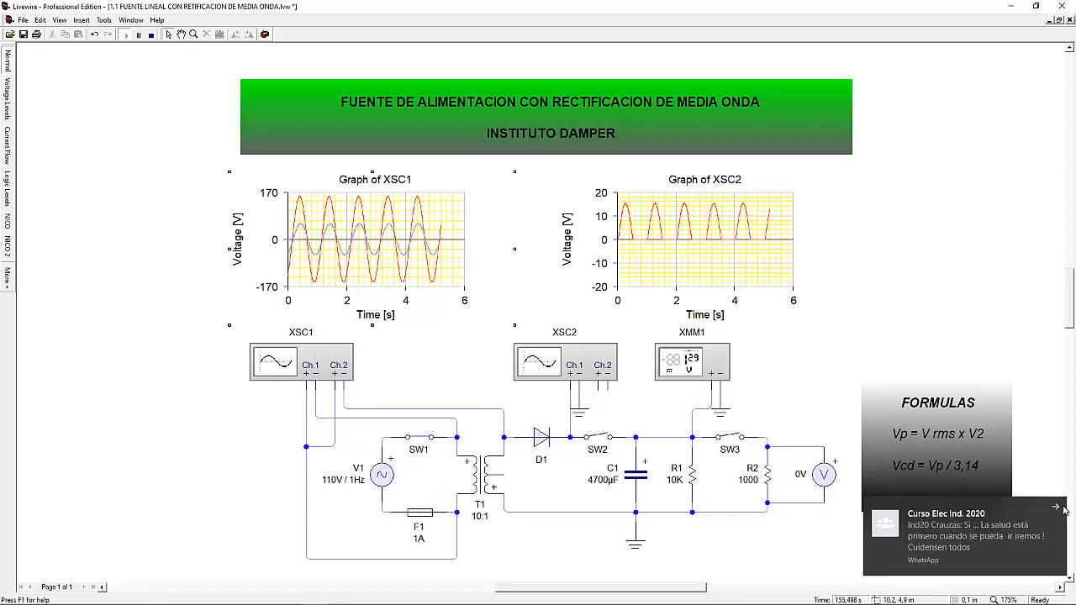
click(1056, 509)
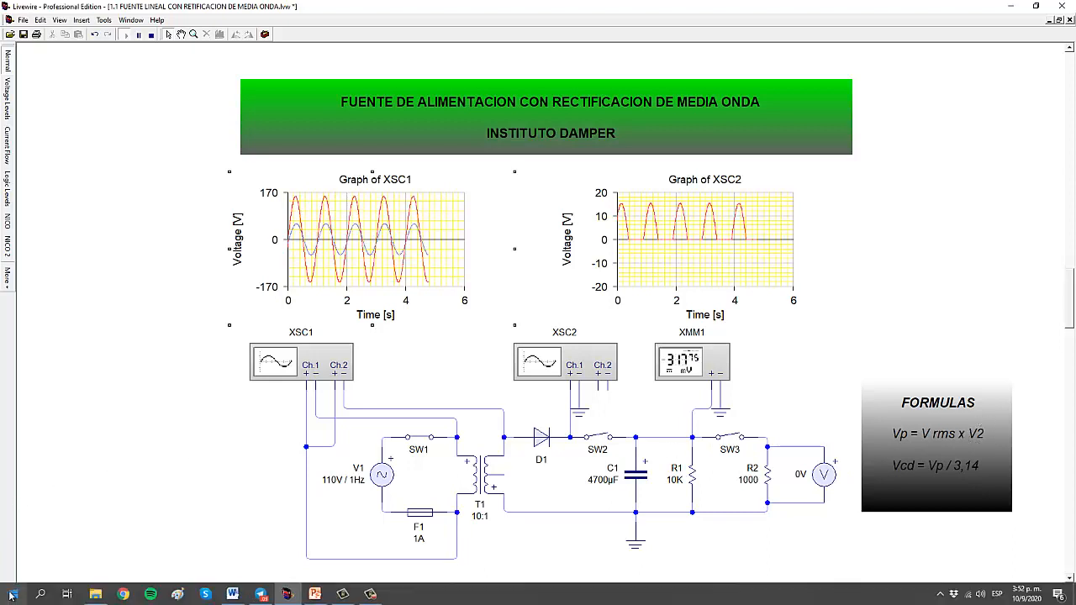
Calculate the primary peak voltage as 110 × 1,41 in the Windows Calculator, and close the calculator
click(12, 596)
click(269, 460)
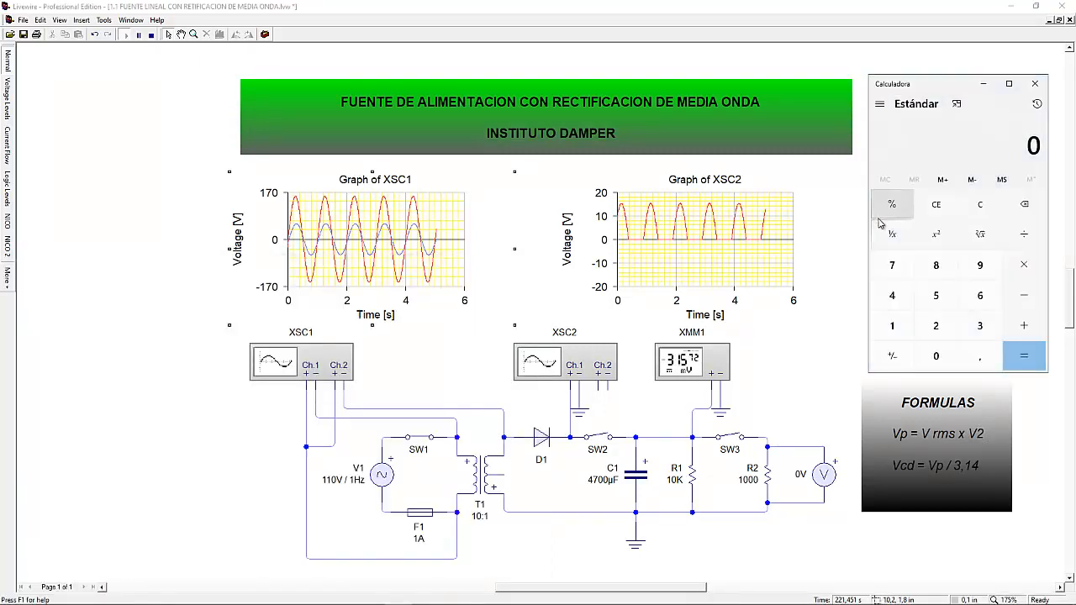
click(888, 325)
click(936, 355)
click(1011, 271)
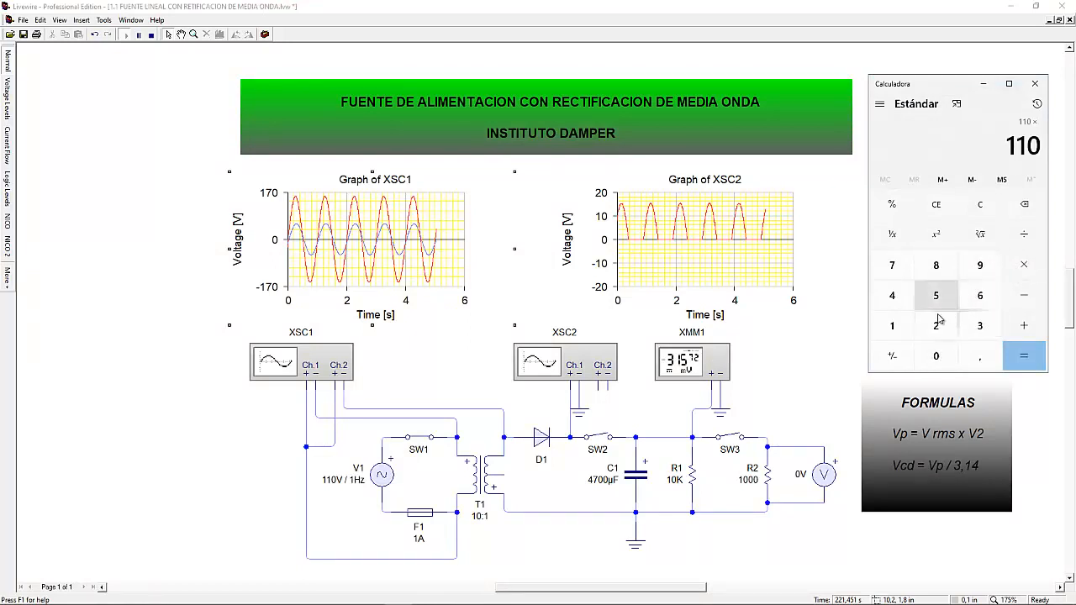
click(892, 325)
click(978, 359)
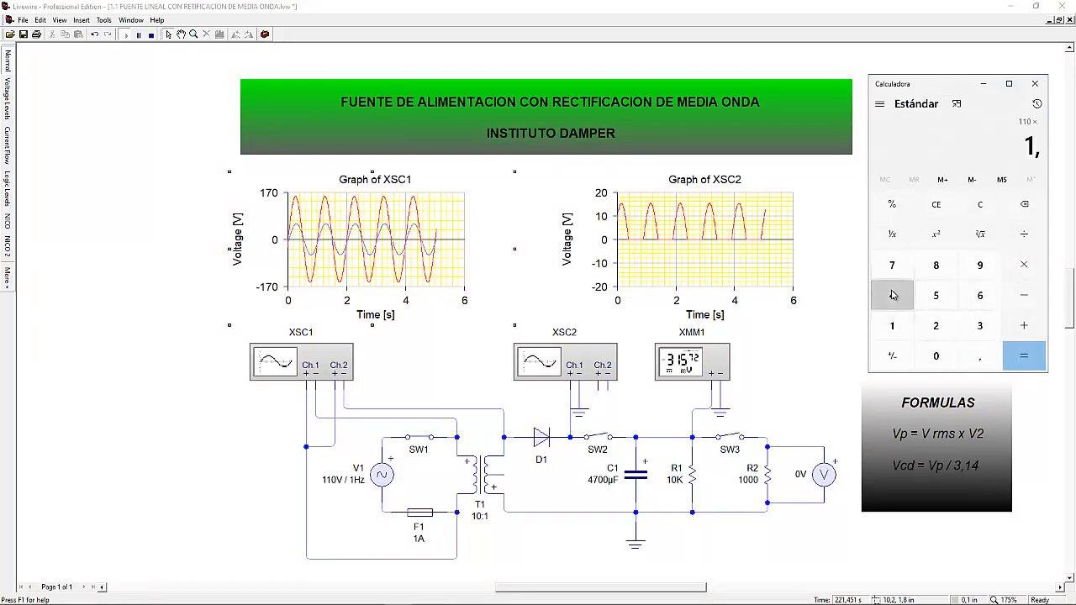
click(891, 295)
click(891, 325)
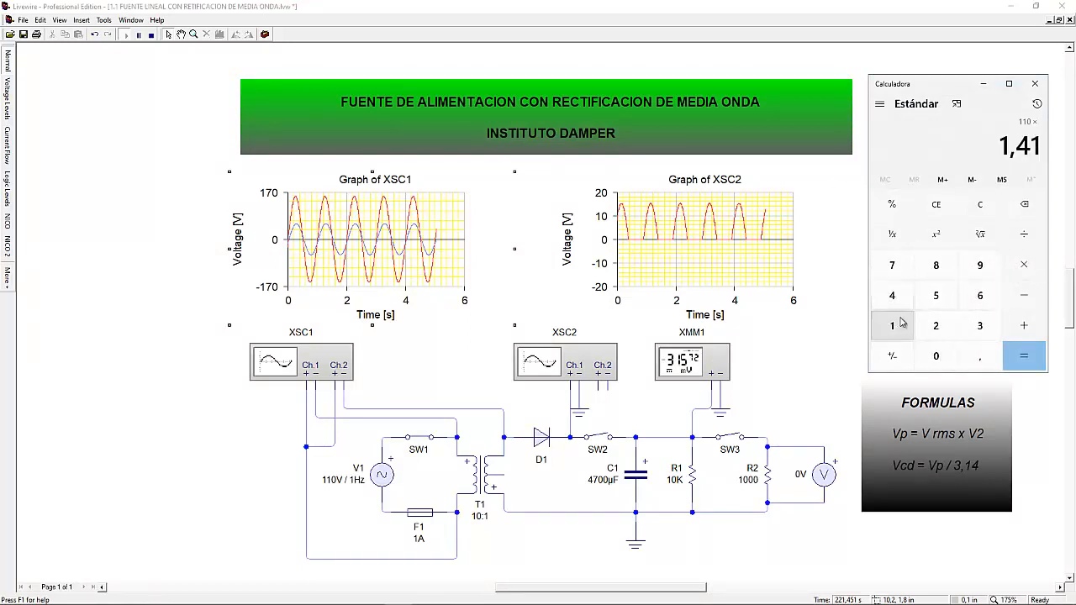
click(1022, 356)
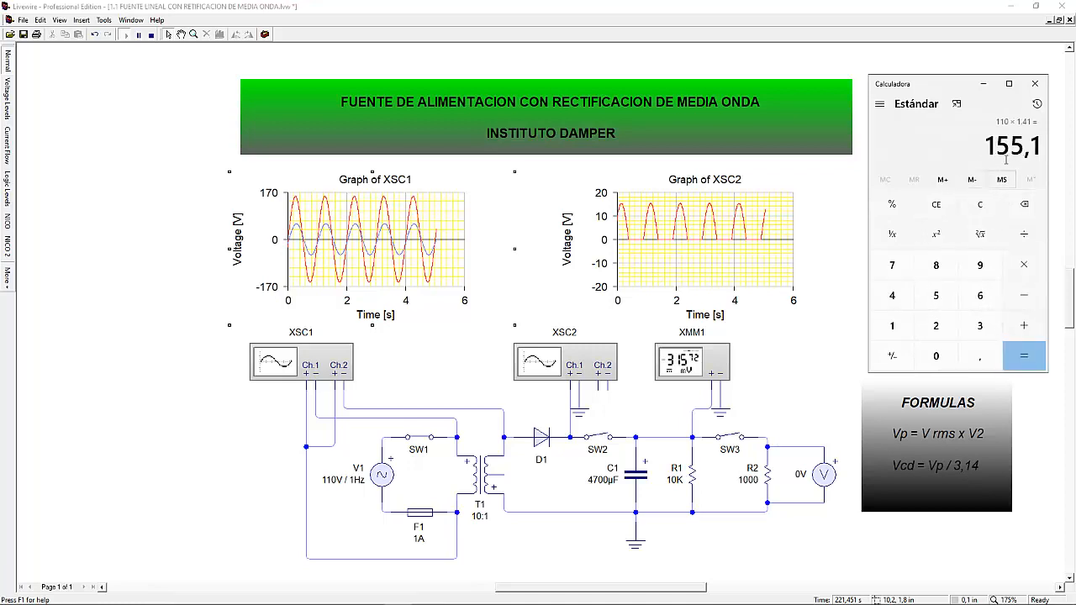
click(1035, 83)
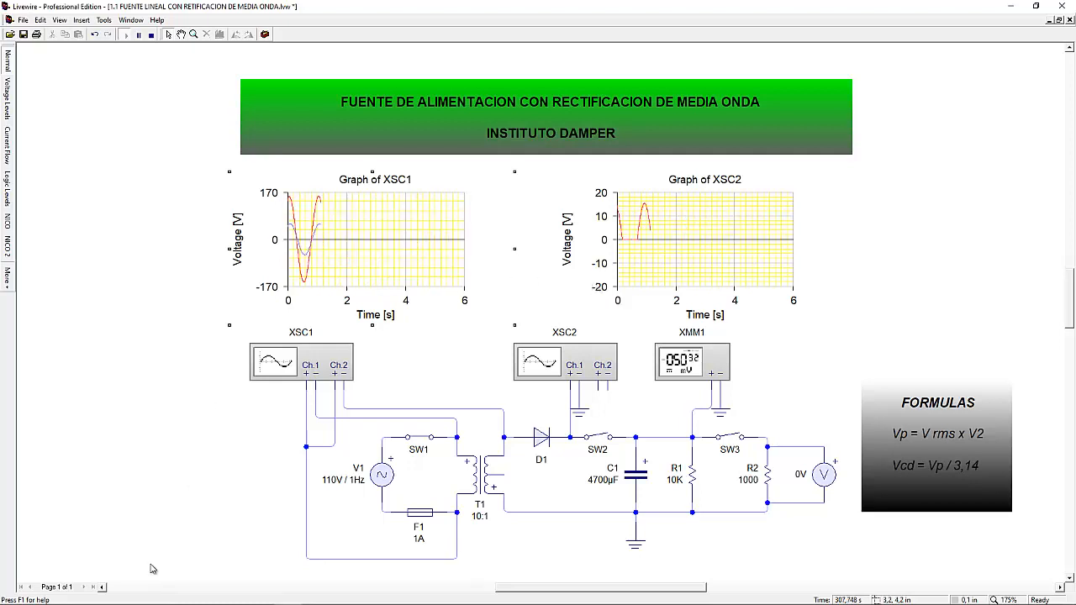
Calculate the secondary peak voltage as 11 × 1,41 in the Windows Calculator, and close the calculator
mouse_move(126, 595)
click(13, 594)
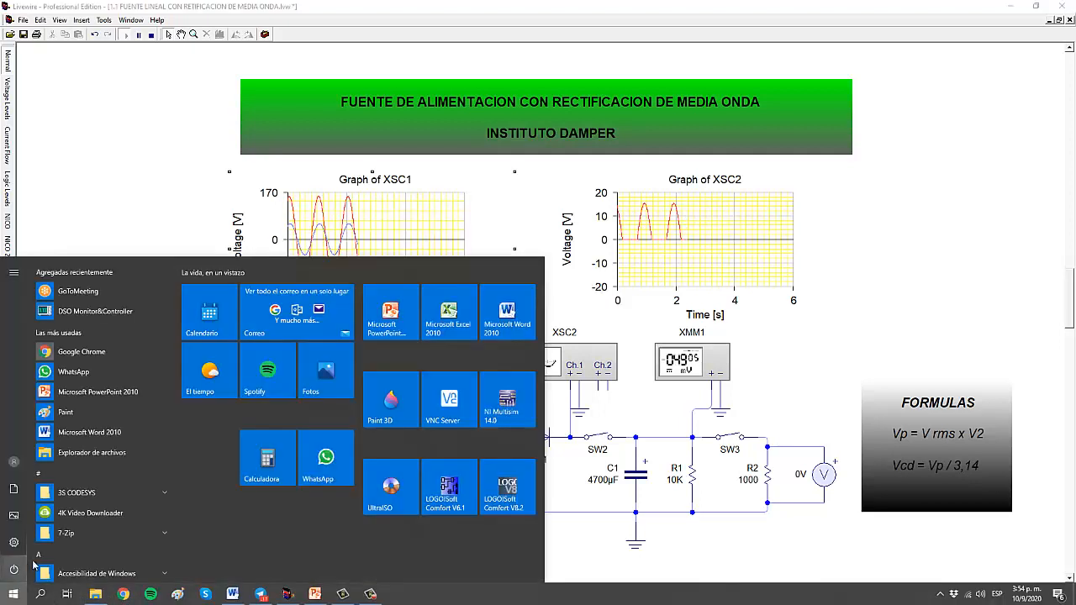
click(258, 471)
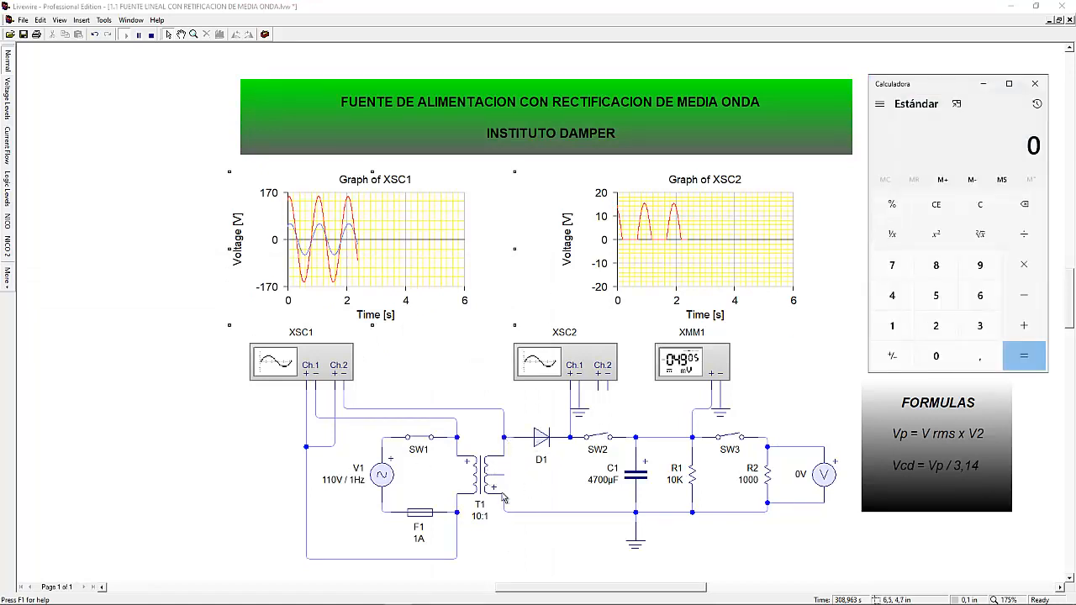
click(891, 325)
click(891, 325)
click(1024, 265)
click(892, 326)
click(980, 356)
click(892, 295)
click(891, 325)
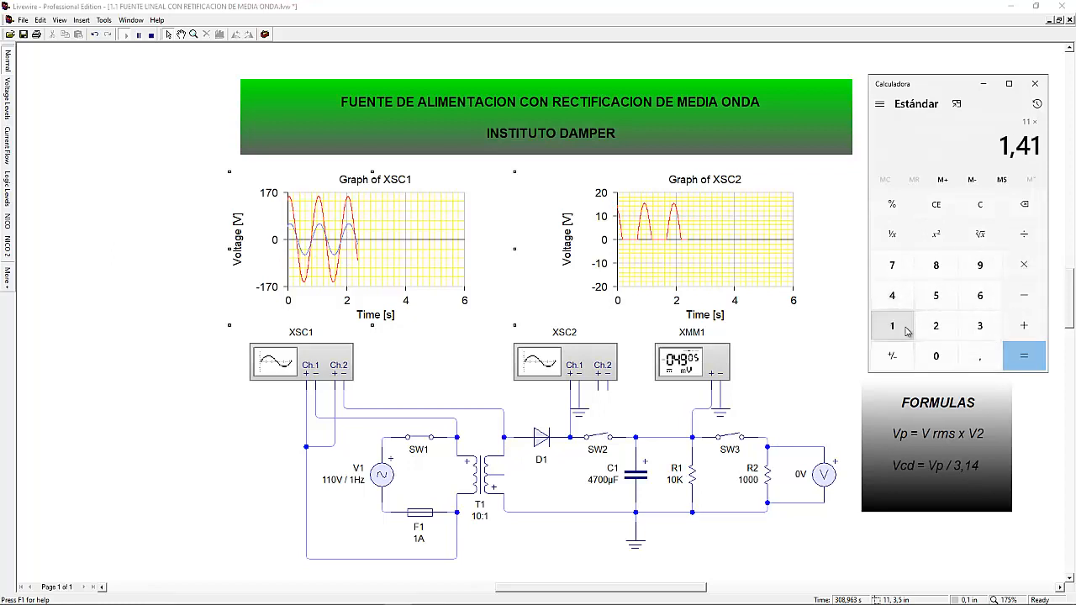
click(1024, 353)
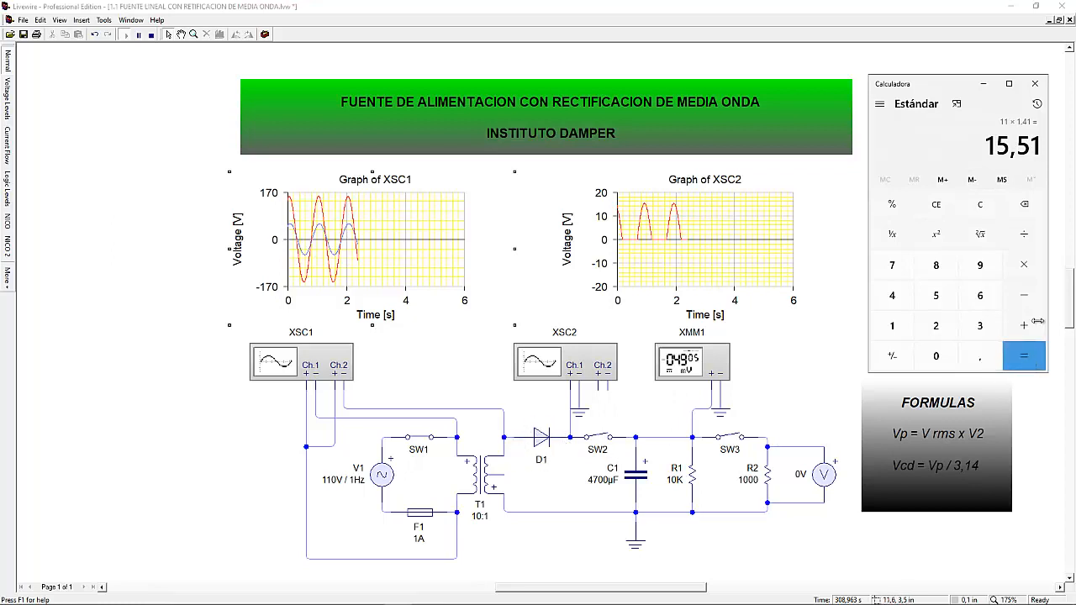
click(1035, 84)
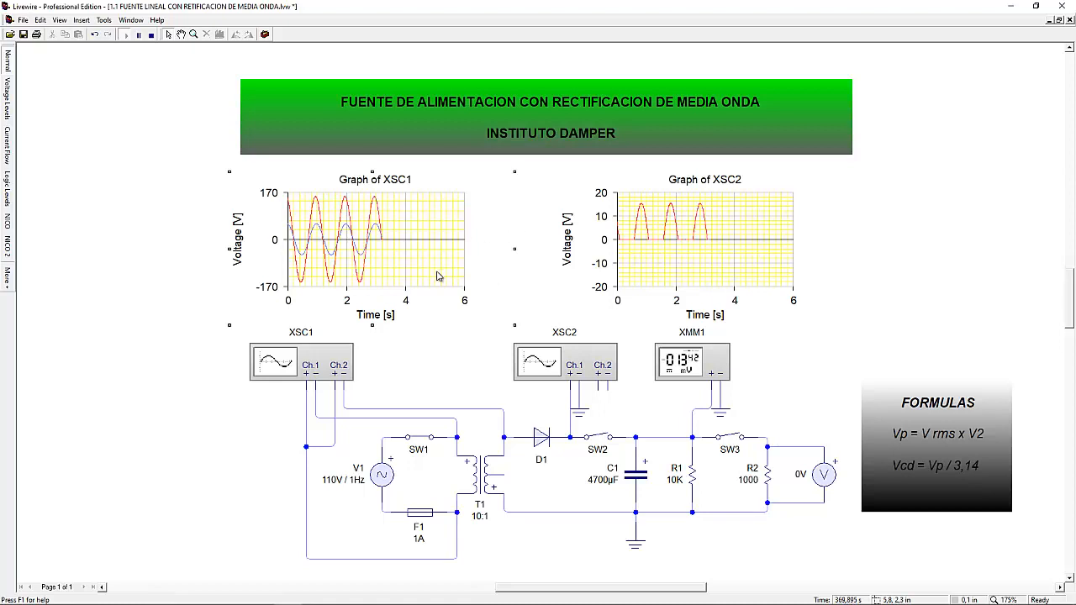
Close switches SW2 and SW3, and pause the simulation with load resistor R2 set to 100 Ω
click(604, 439)
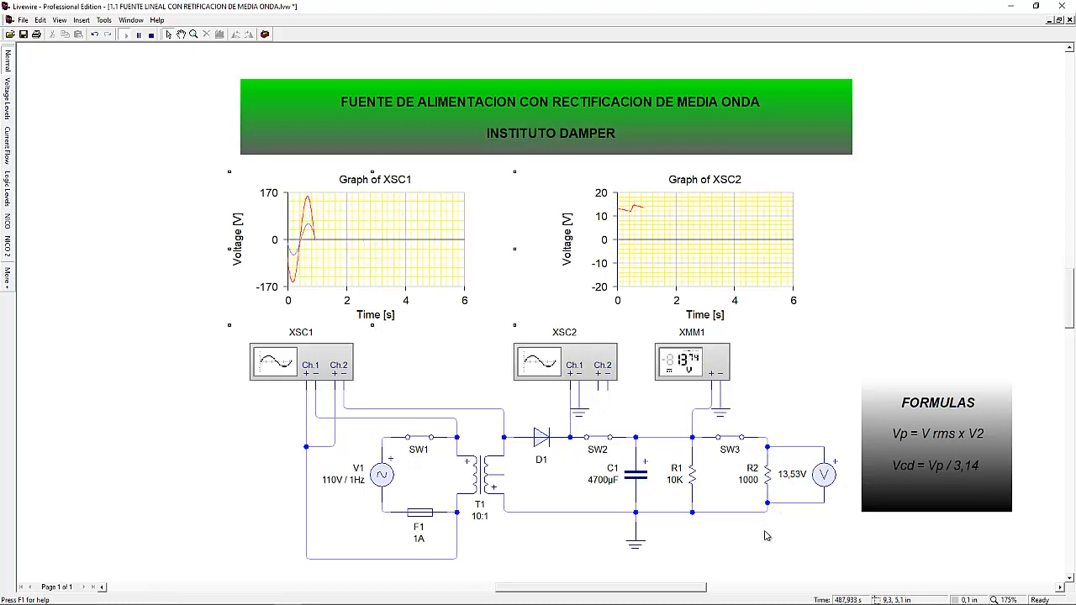
double_click(753, 484)
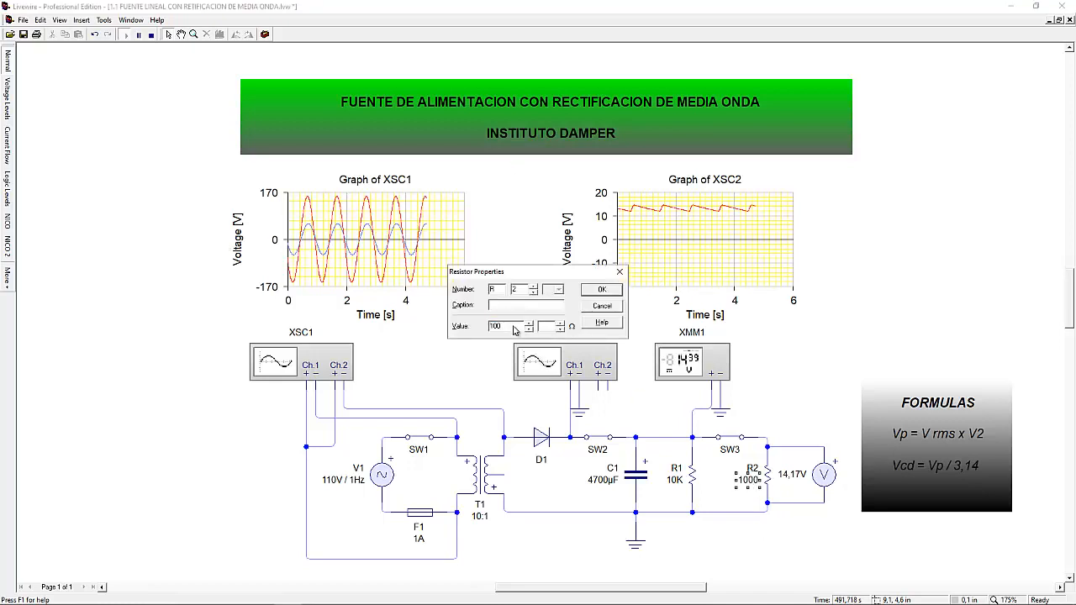
key(Return)
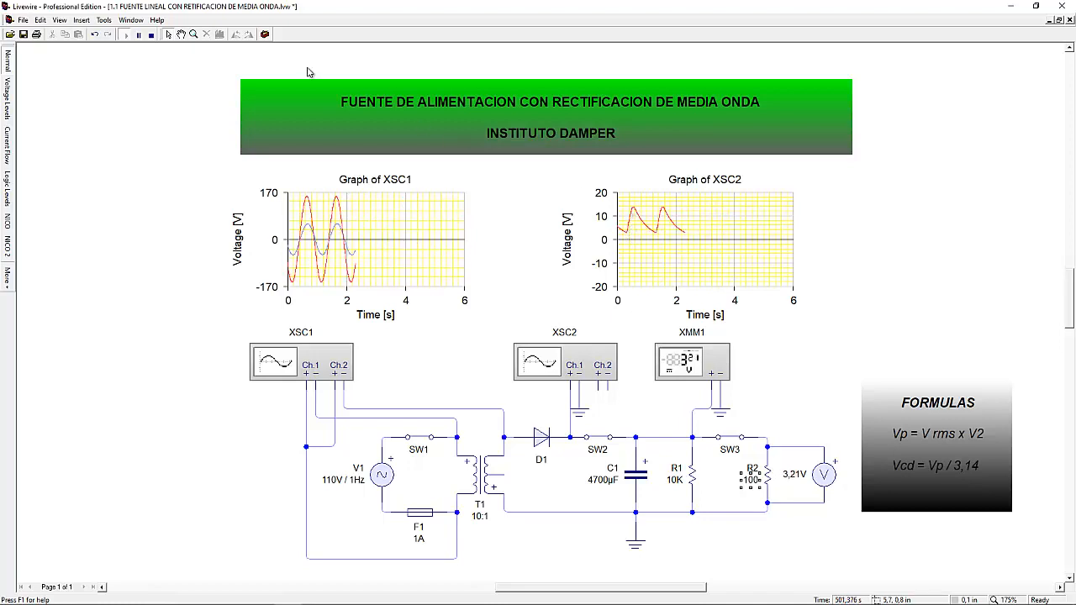
click(139, 35)
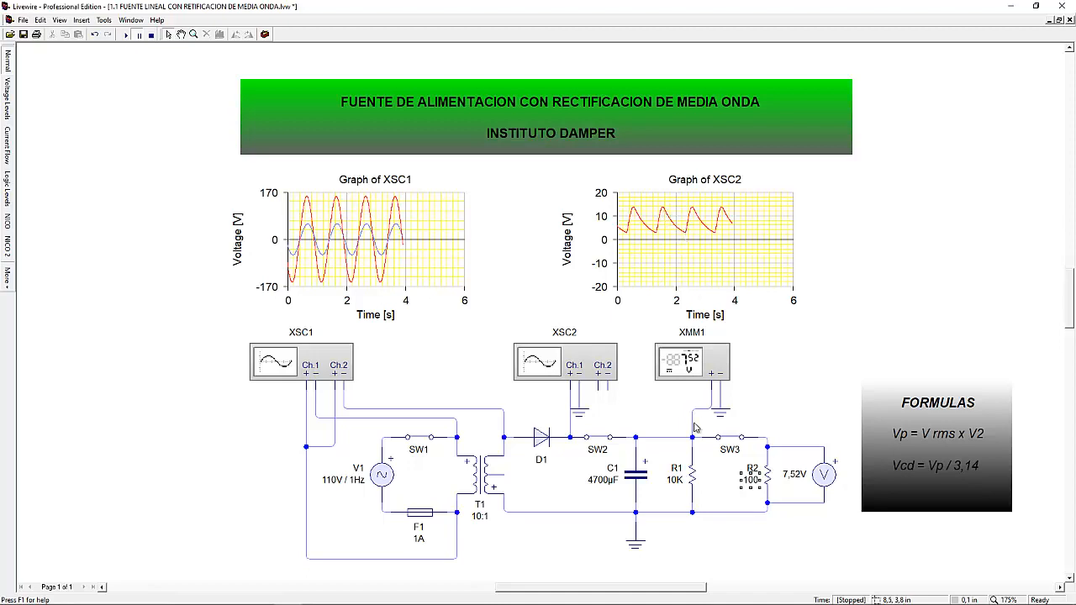
Set load resistor R2 to 500 Ω and resume the simulation
double_click(753, 484)
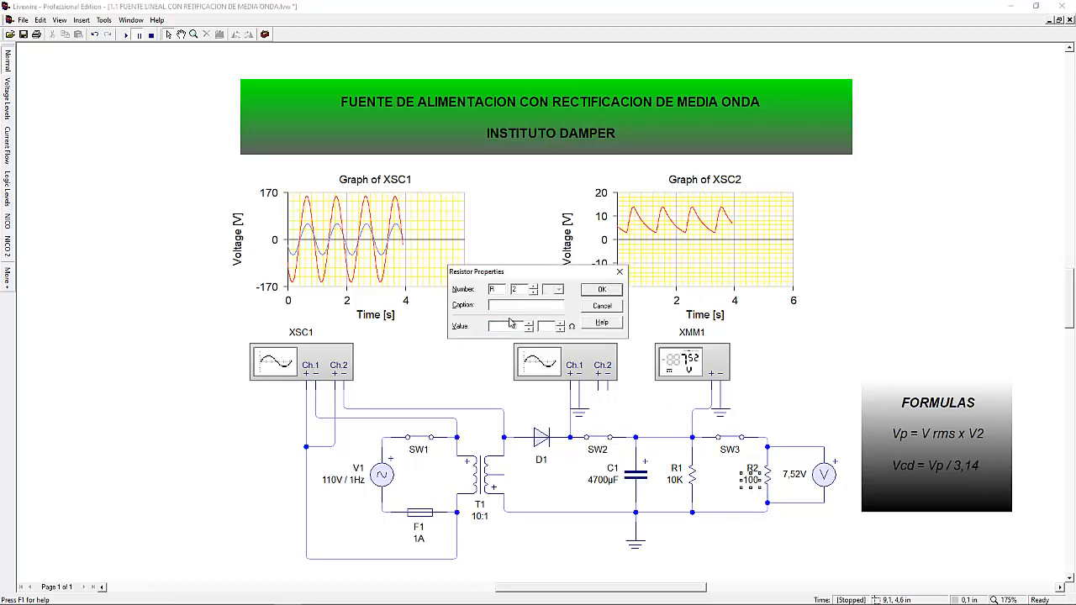
key(Return)
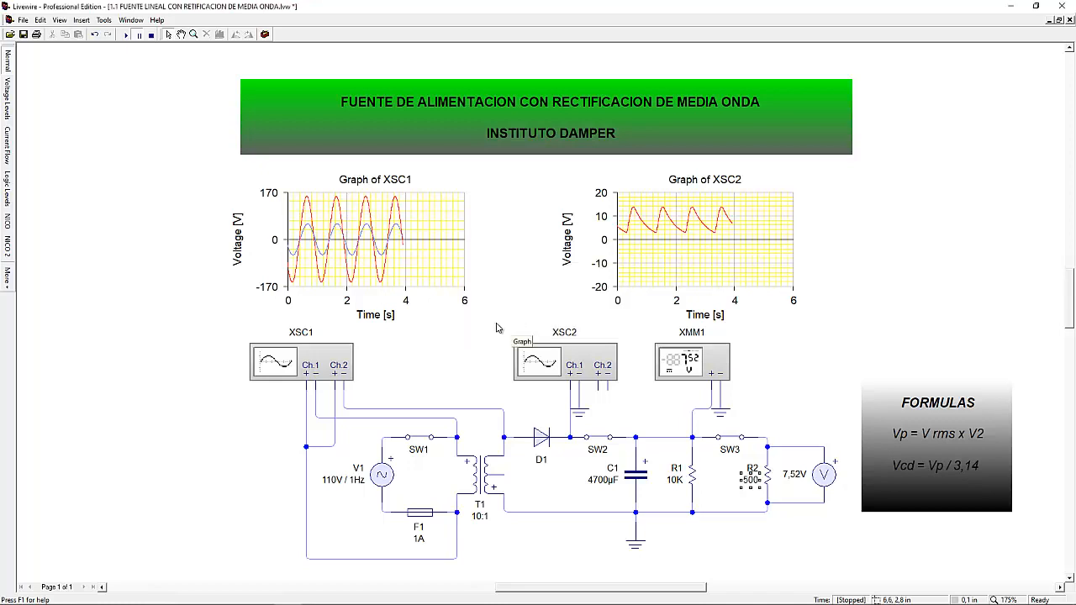
click(127, 35)
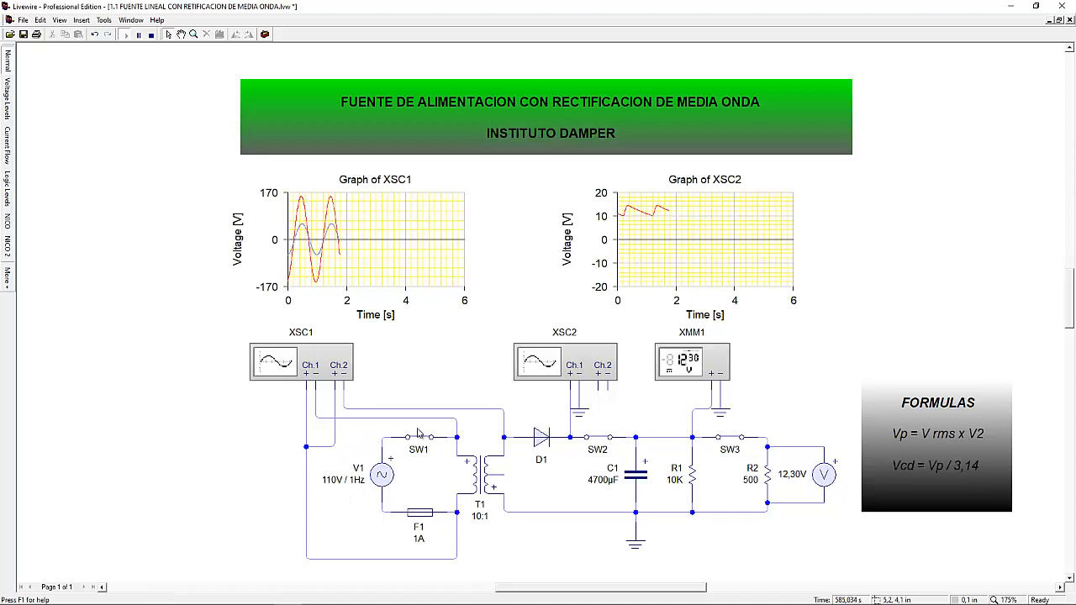
Set the RMS voltage of AC source V1 to 220 V
mouse_move(322, 452)
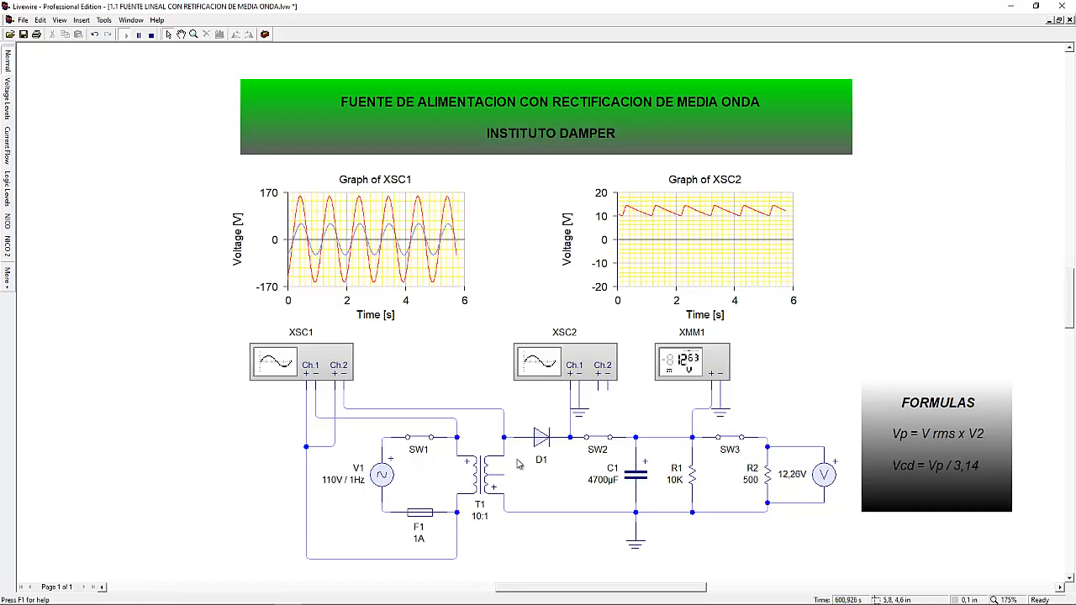
double_click(383, 478)
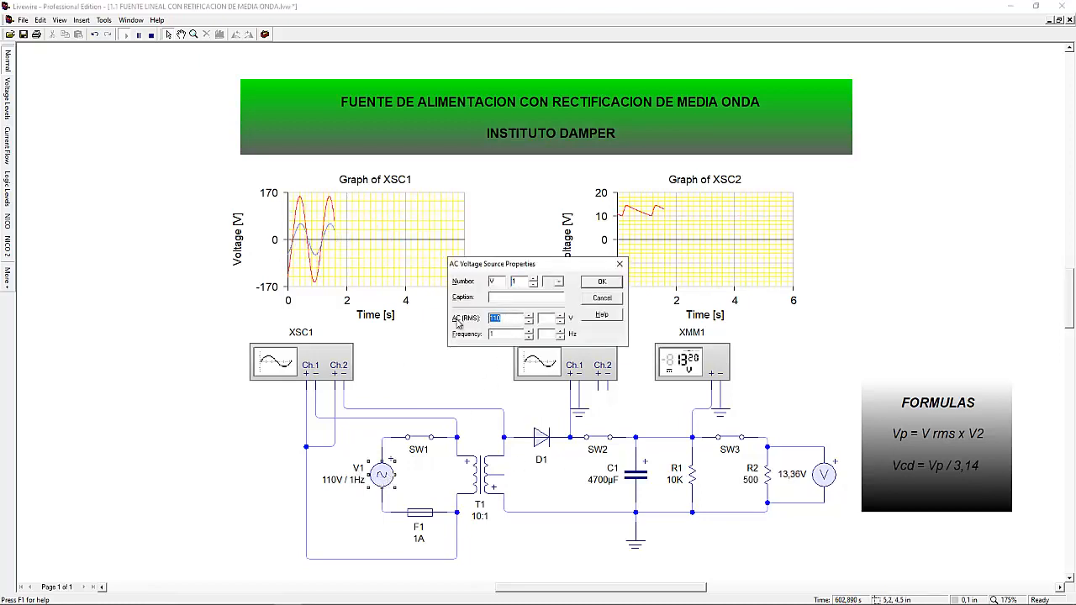
text(220)
key(Return)
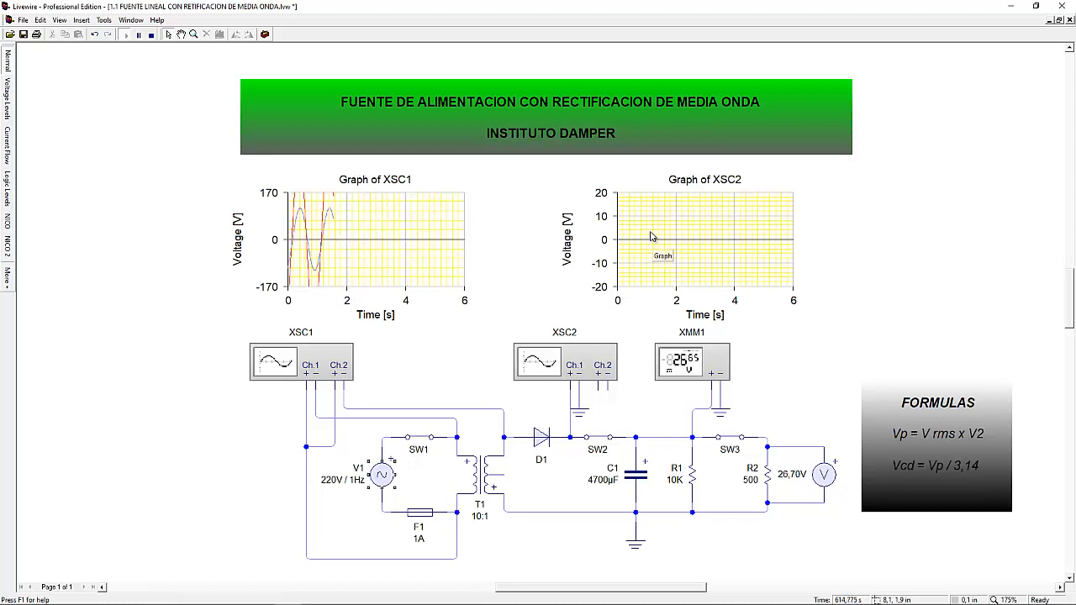
Open switch SW2 and set the XSC2 graph's voltage range to 40 V maximum and -40 V minimum
click(600, 438)
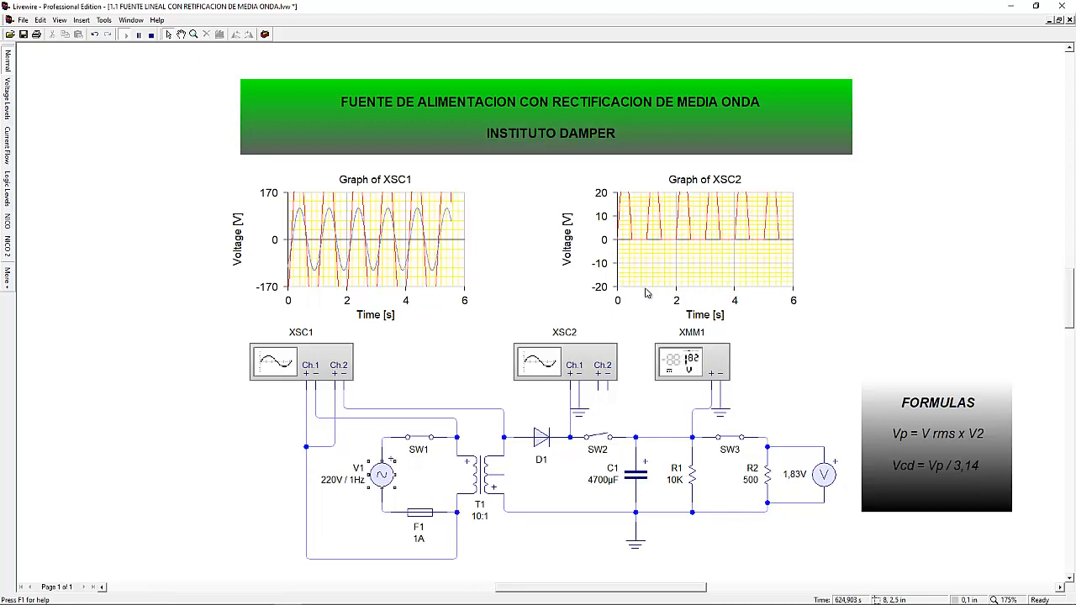
double_click(688, 271)
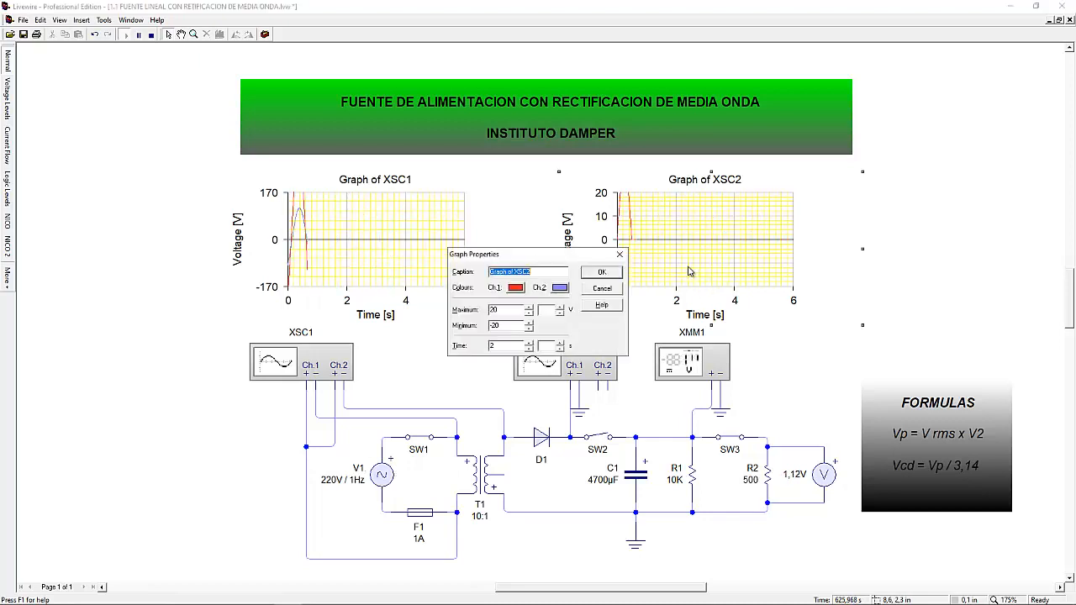
double_click(507, 311)
key(Return)
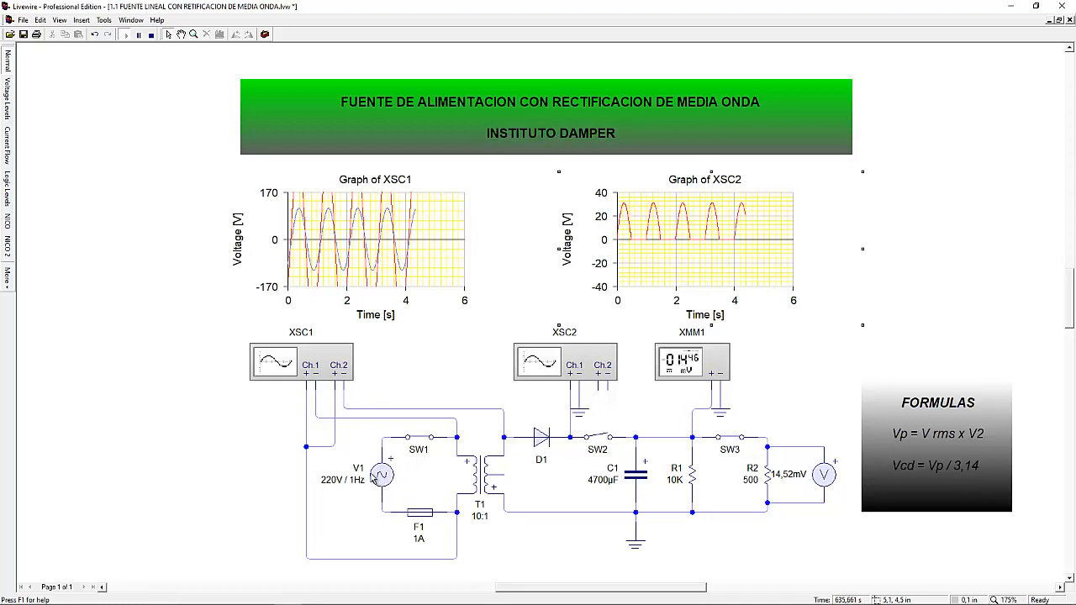
Set the frequency of AC source V1 to 50 Hz
double_click(380, 476)
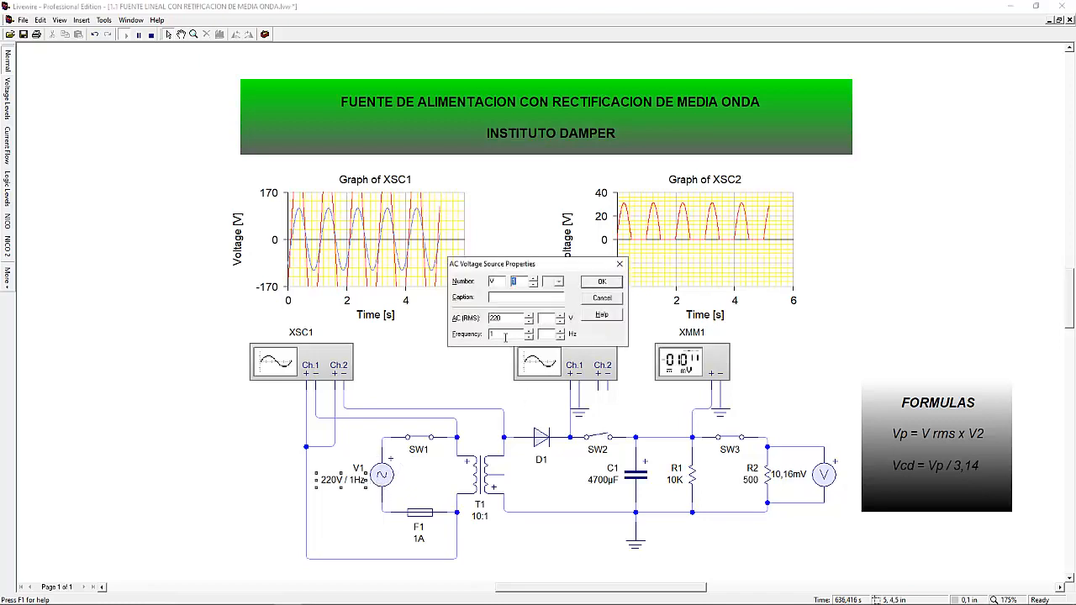
text(50)
key(Return)
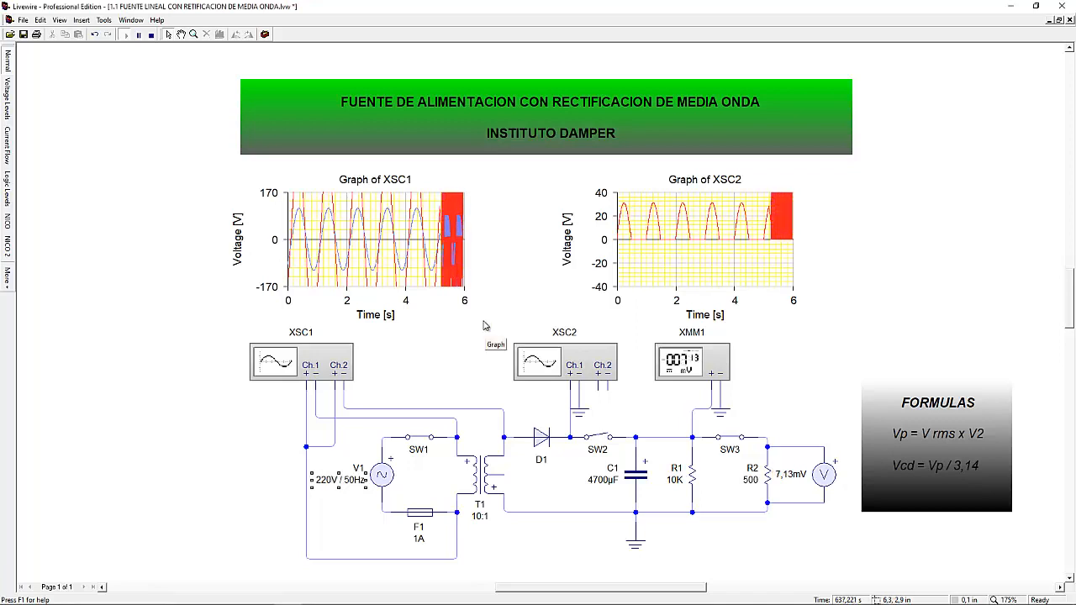
Set the XSC1 graph's time scale to 20 ms per division
double_click(432, 279)
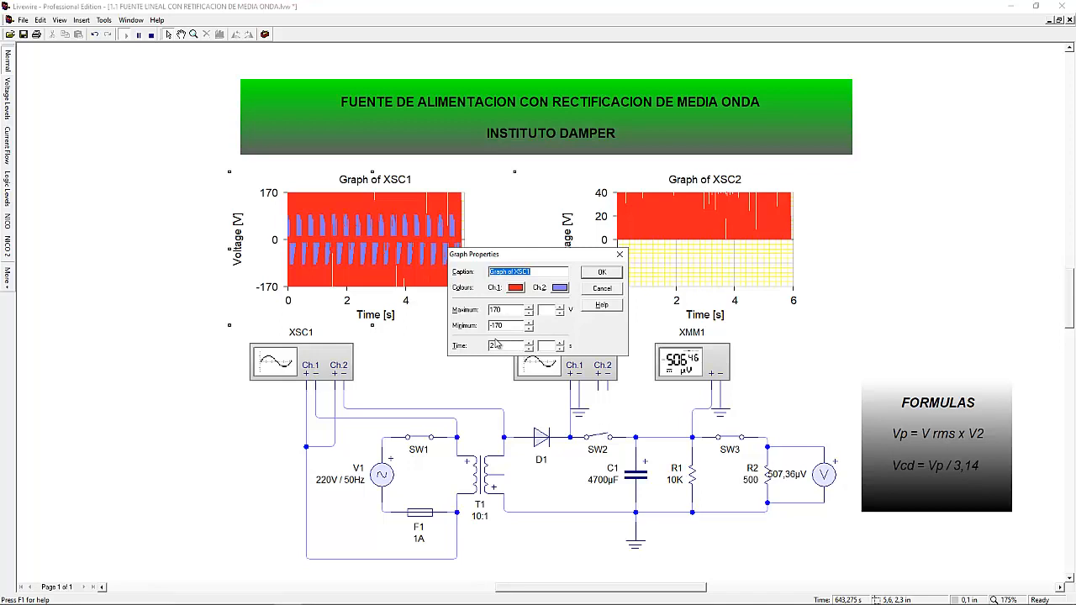
click(498, 345)
click(599, 273)
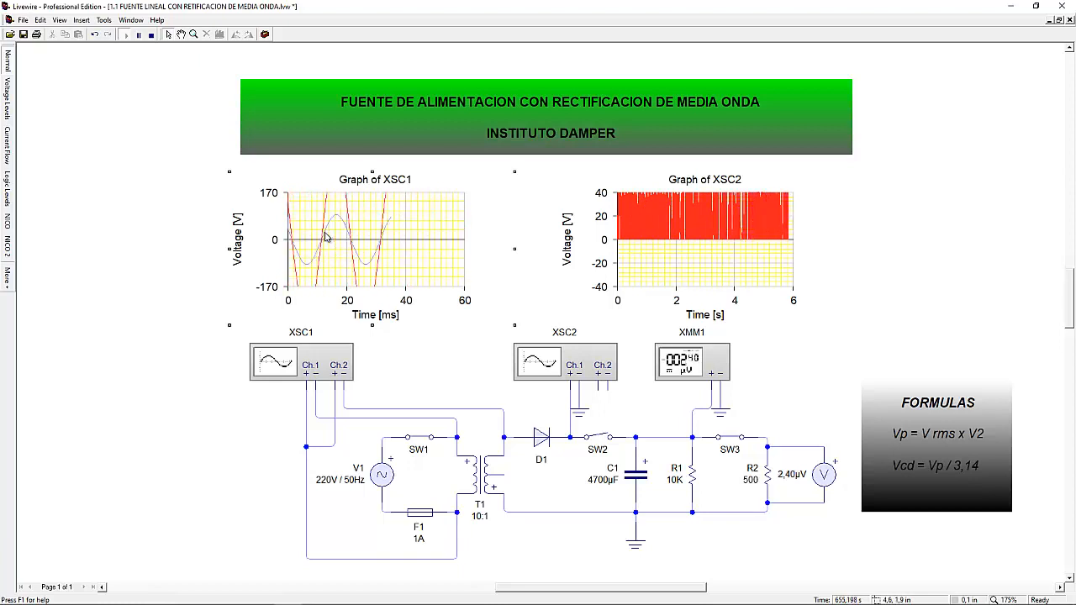
Set the RMS voltage of AC source V1 to 110 V
double_click(363, 481)
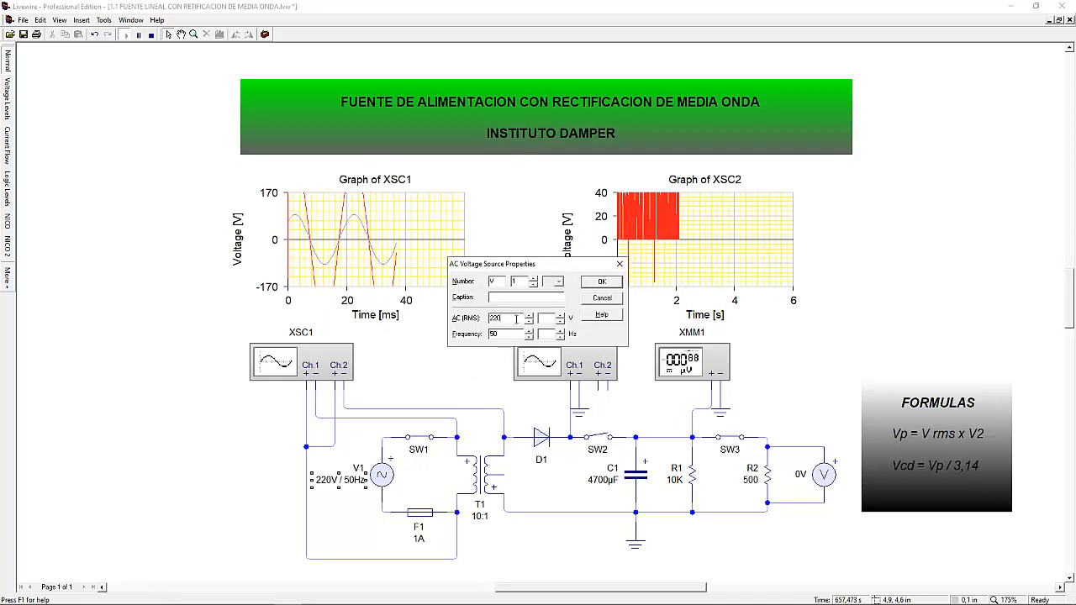
key(BackSpace)
text(110)
key(Return)
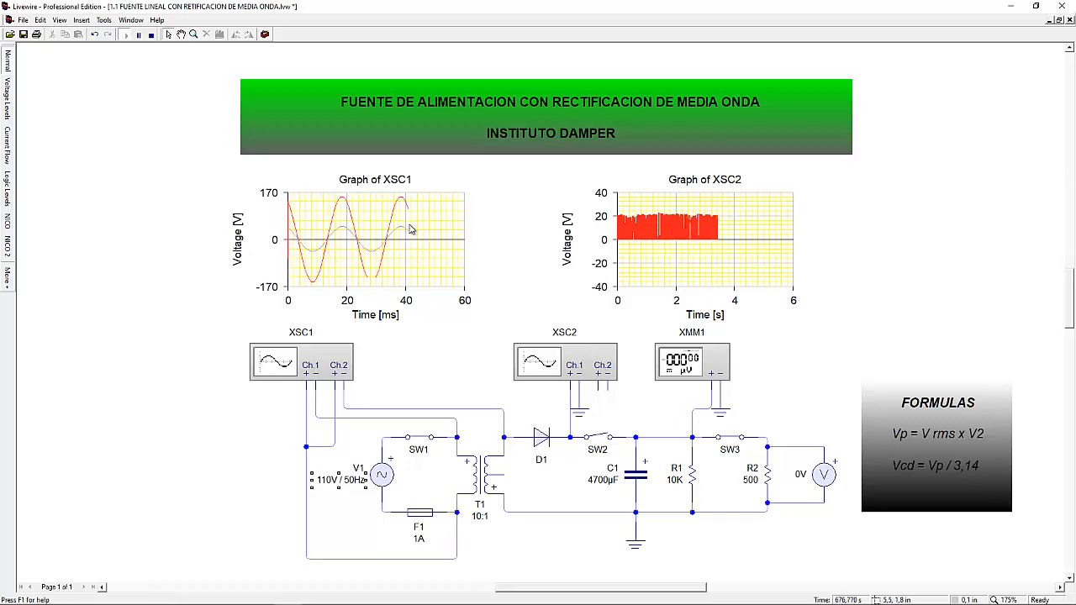
Set the XSC2 graph's time scale to 20 ms per division
double_click(683, 252)
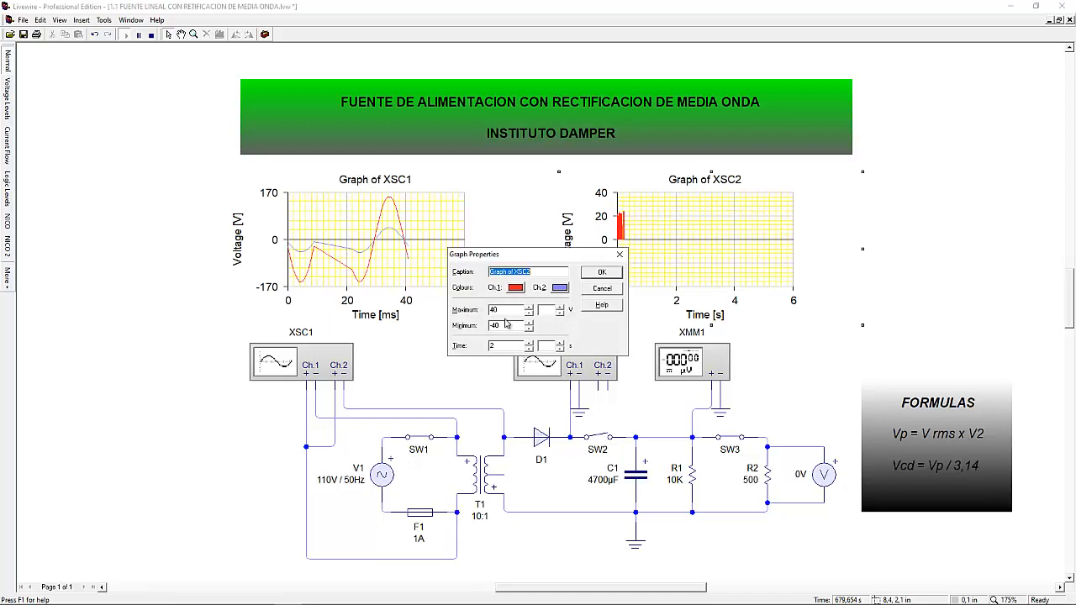
click(515, 346)
click(602, 272)
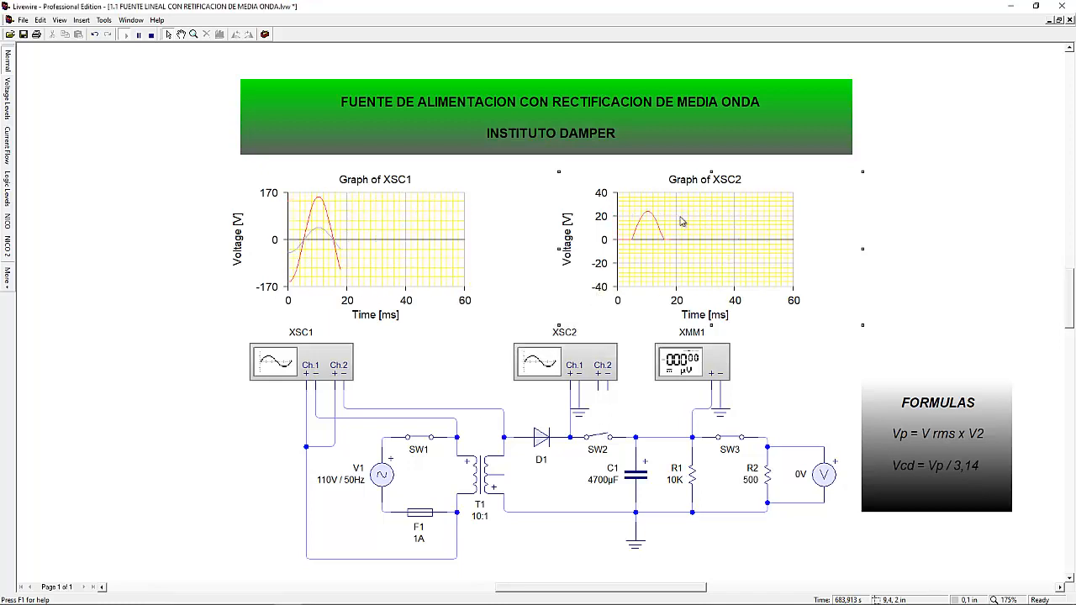
Pause and resume the simulation to examine the XSC2 output waveform with switch SW2 closed and reopened
click(140, 38)
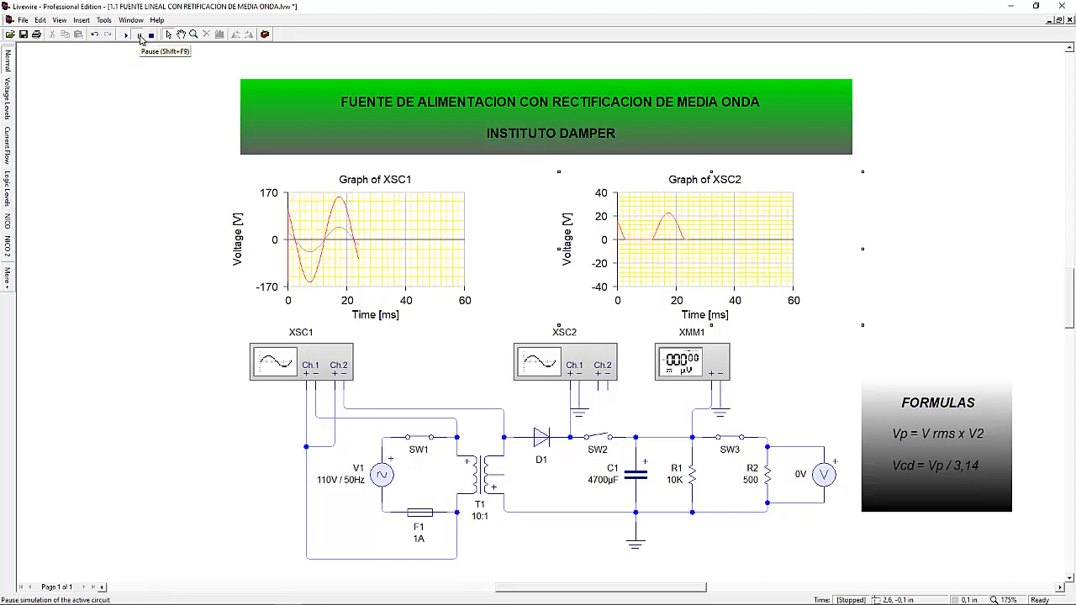
click(140, 37)
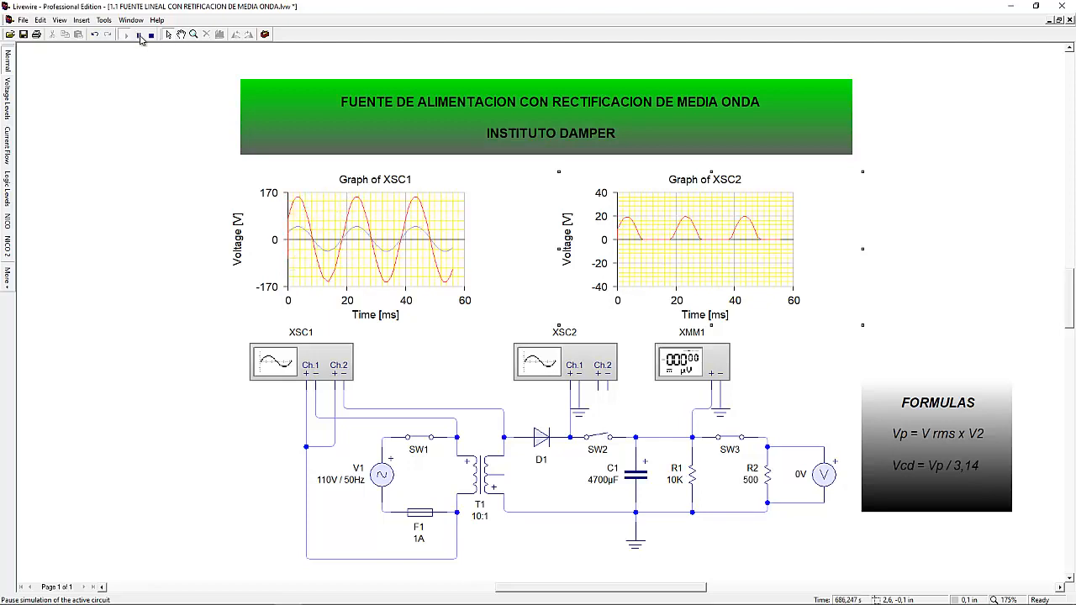
click(604, 438)
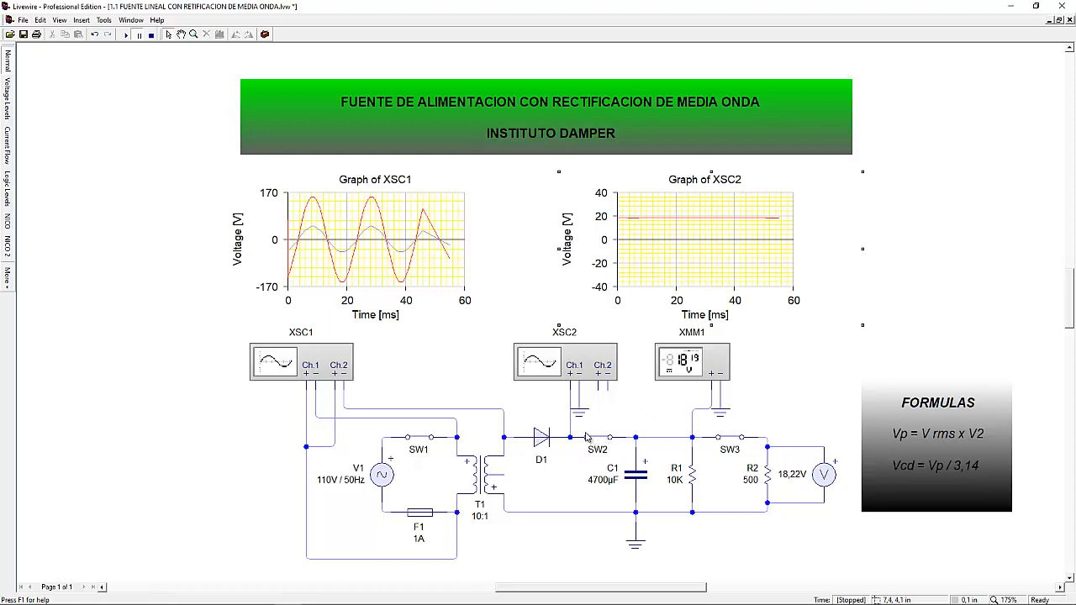
click(126, 36)
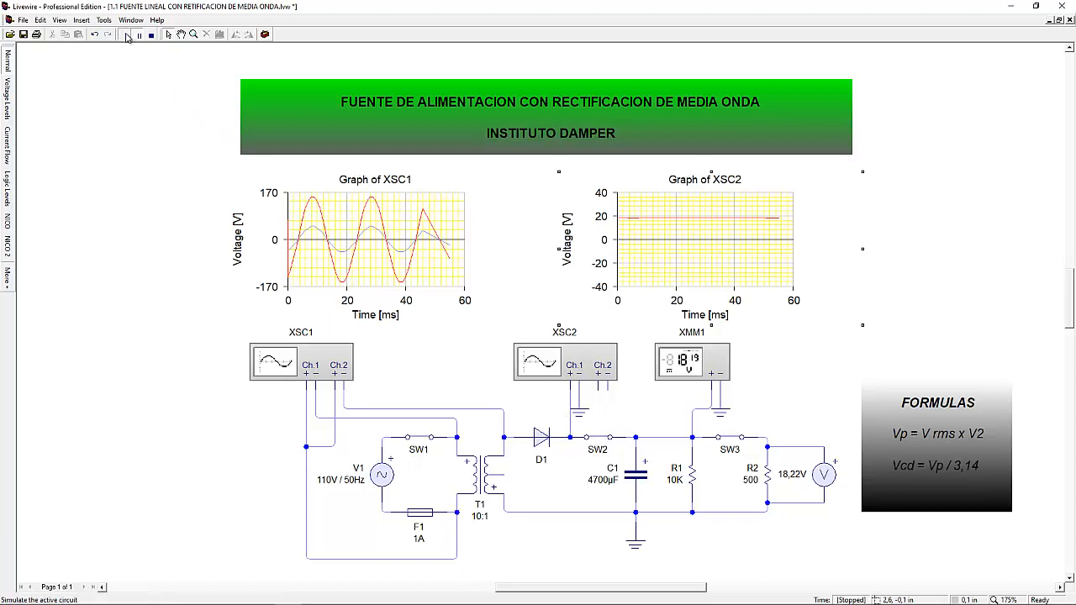
click(599, 440)
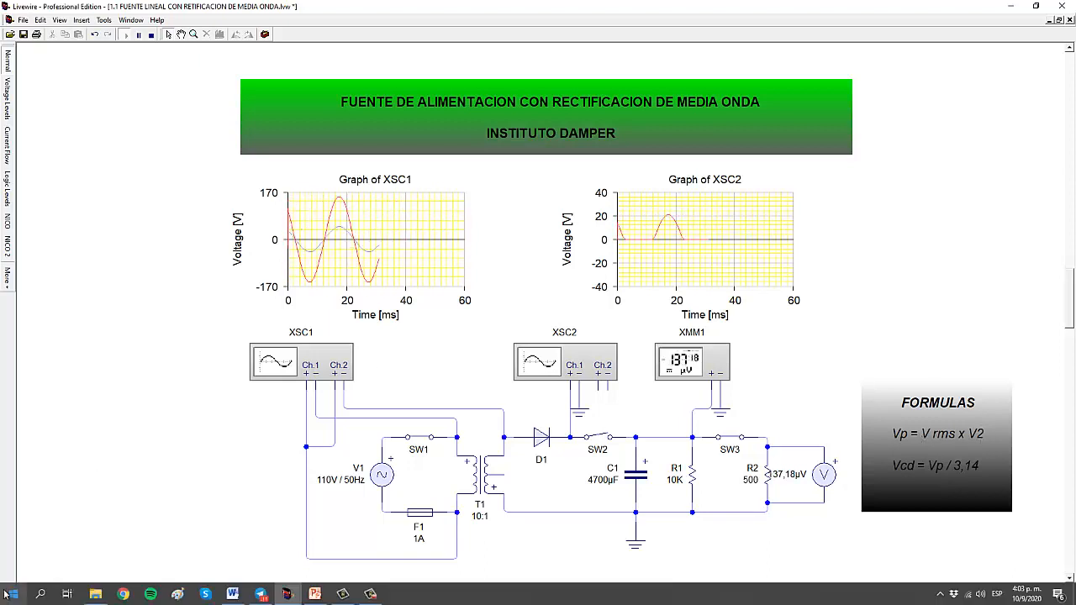
Compute 14,5 ÷ 3,14 in the Windows calculator to get the DC voltage, and close the calculator
click(15, 595)
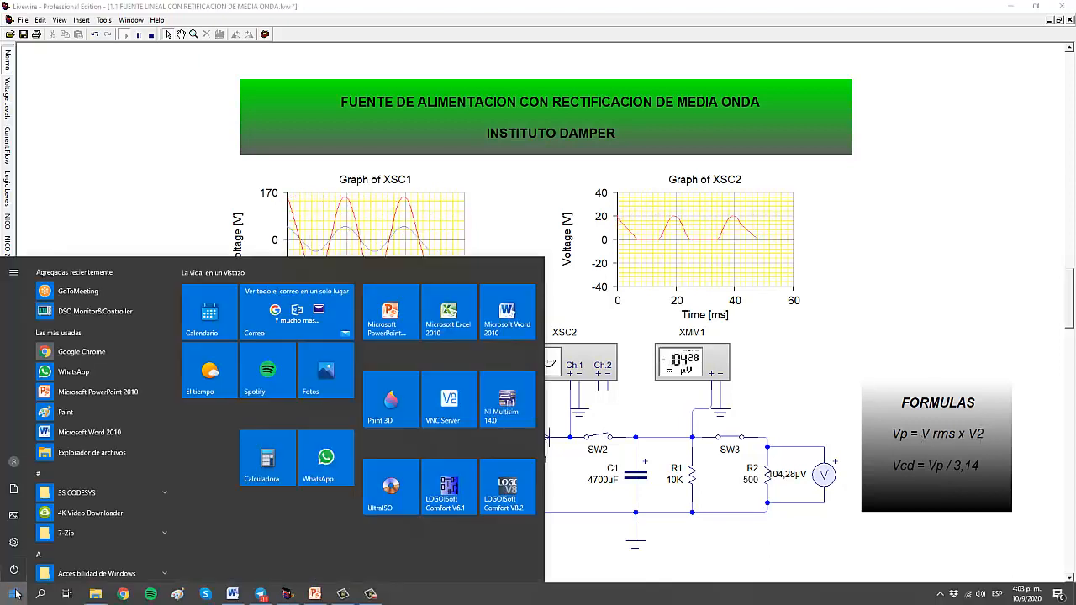
click(260, 469)
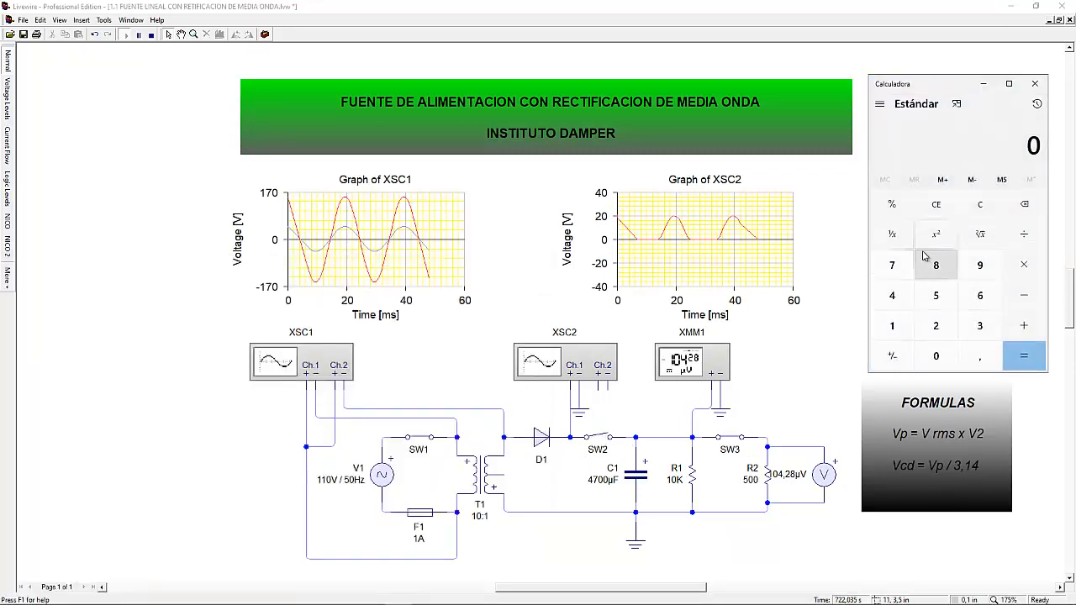
click(892, 327)
click(892, 295)
click(979, 356)
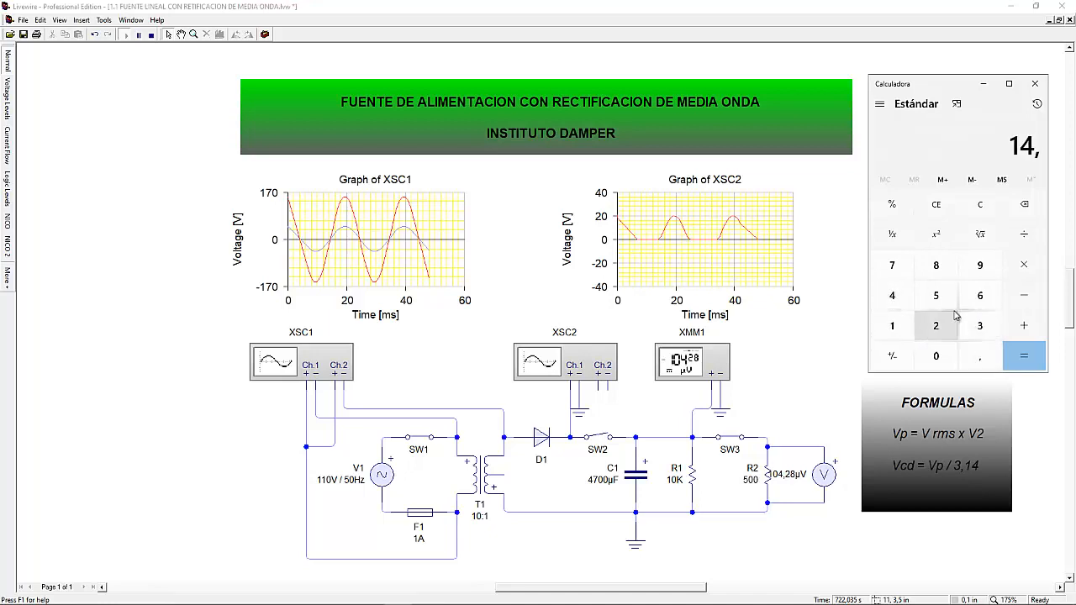
click(940, 303)
click(1024, 234)
click(979, 325)
click(978, 357)
click(892, 326)
click(892, 295)
click(1024, 357)
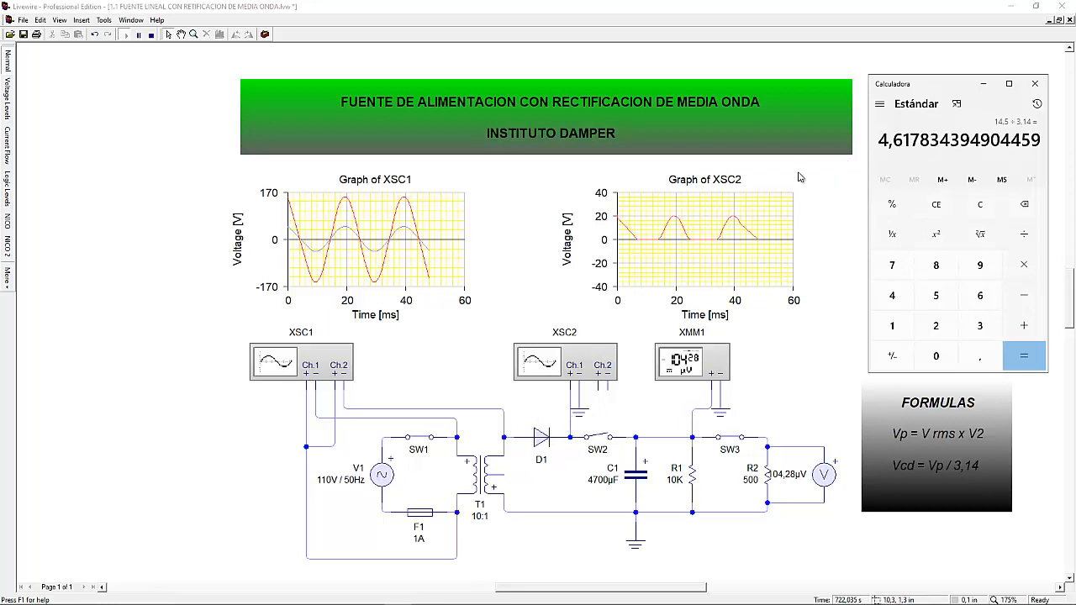
mouse_move(505, 458)
click(1035, 83)
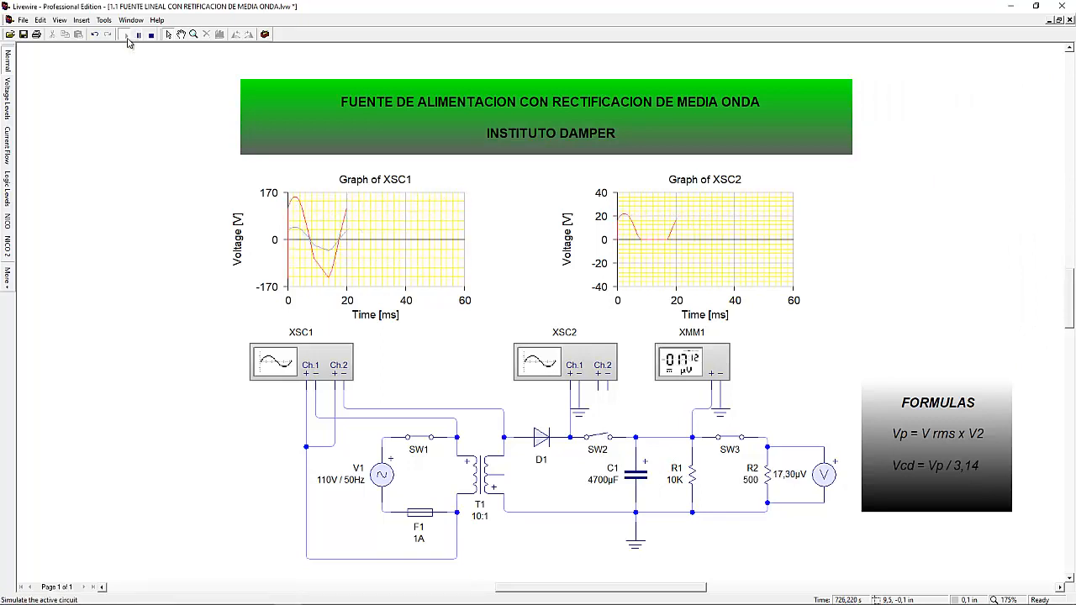
Stop the simulation and show the slide on the negative half-wave rectified supply in PowerPoint
click(151, 34)
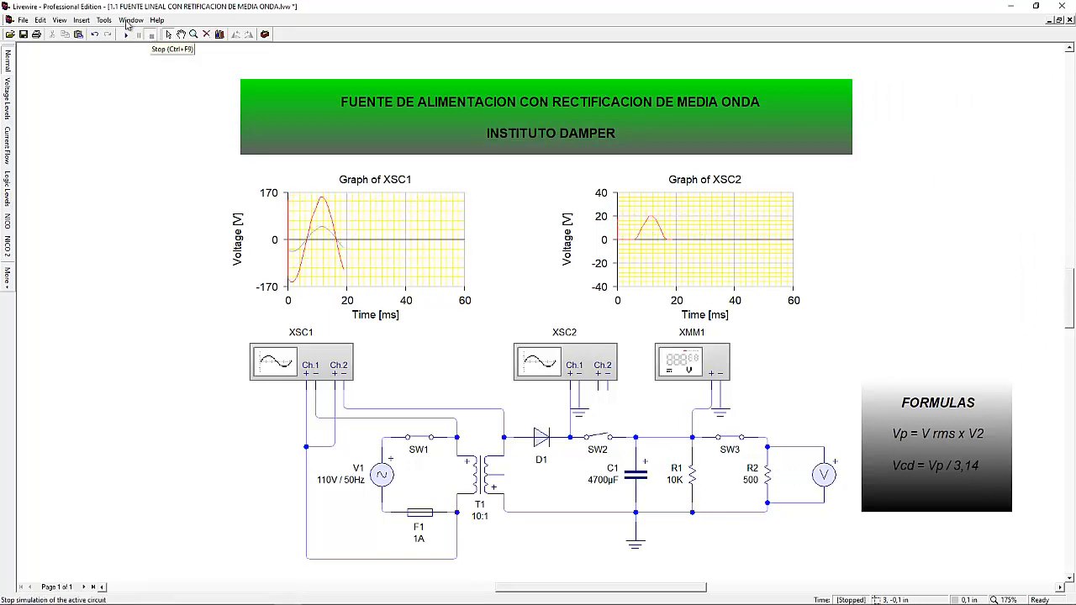
mouse_move(299, 599)
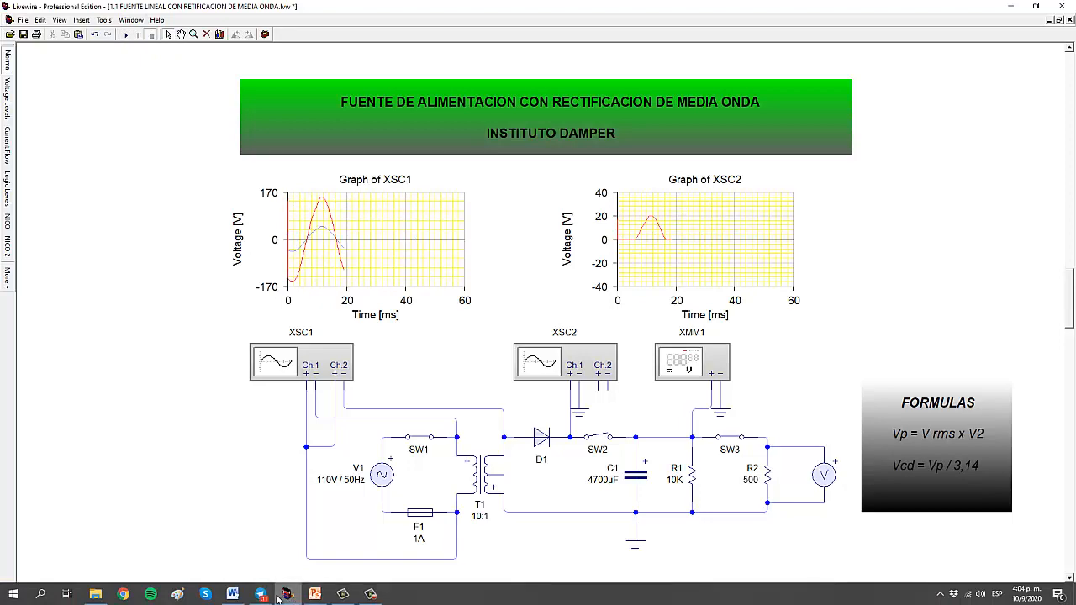
click(314, 594)
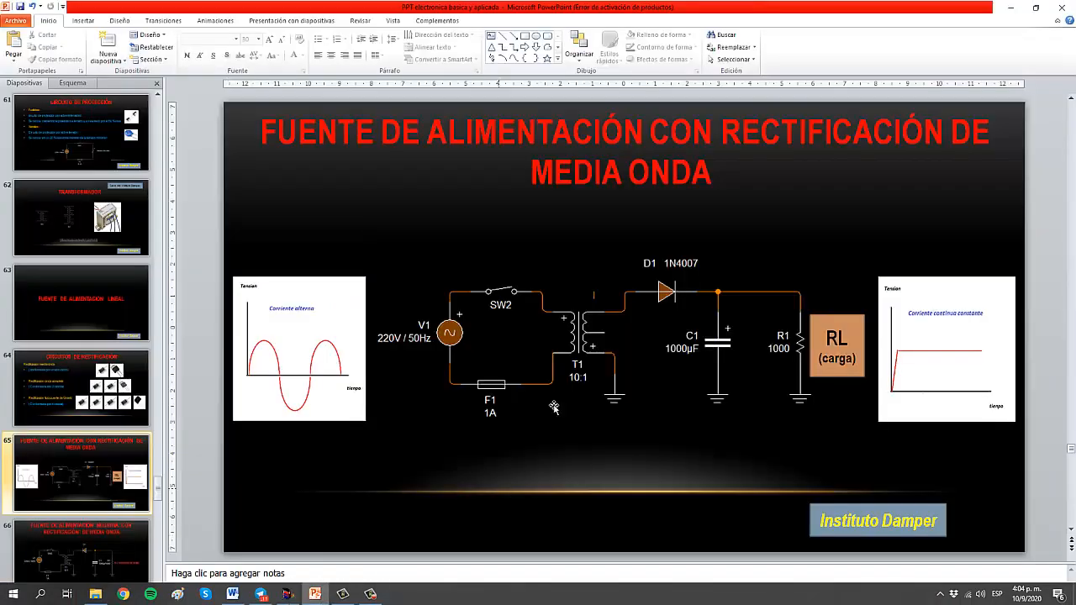
scroll(372, 344, down, 1)
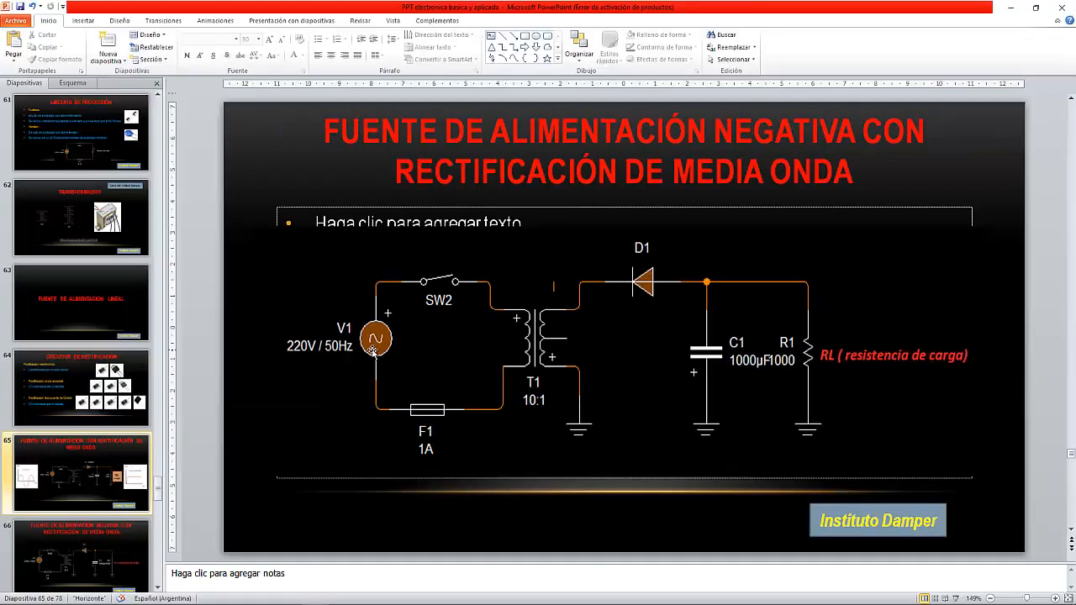
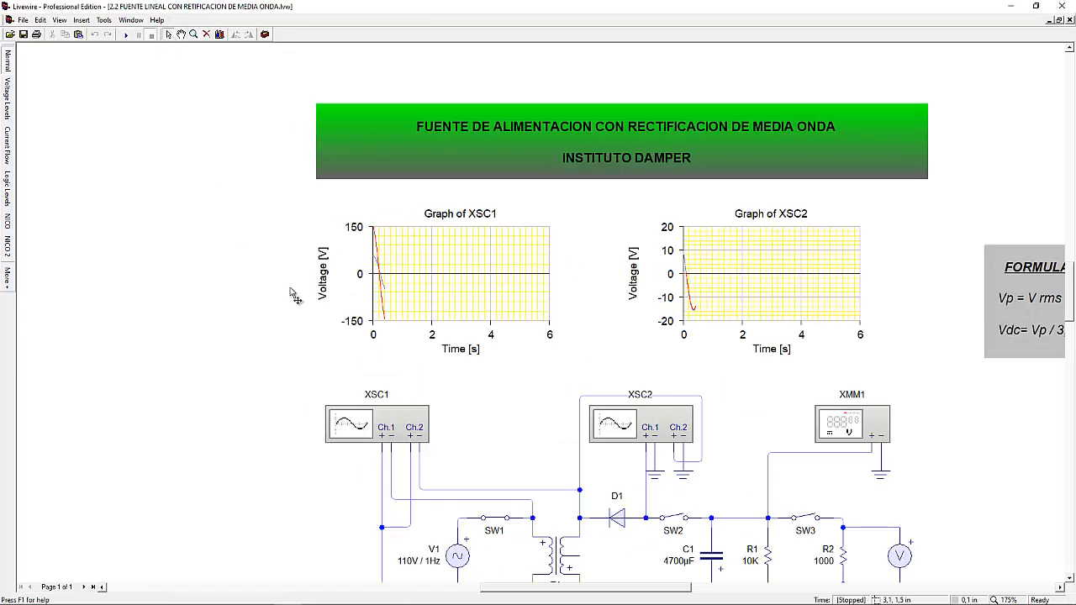
Simulate the negative half-wave supply in Livewire with switch SW1 open, and close SW1 during the run
scroll(436, 488, down, 2)
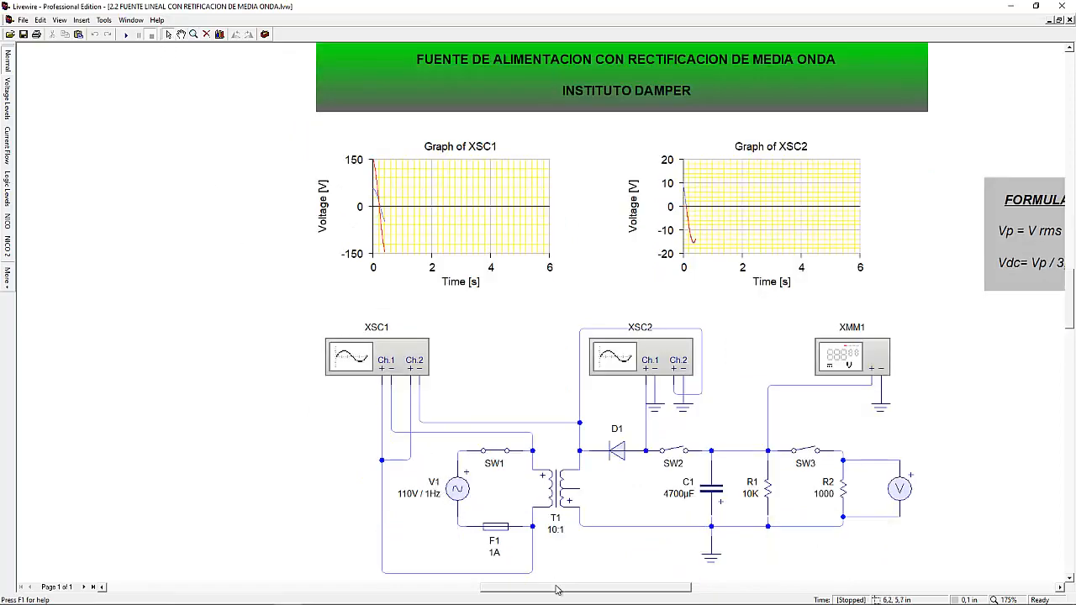
drag(562, 589, 570, 588)
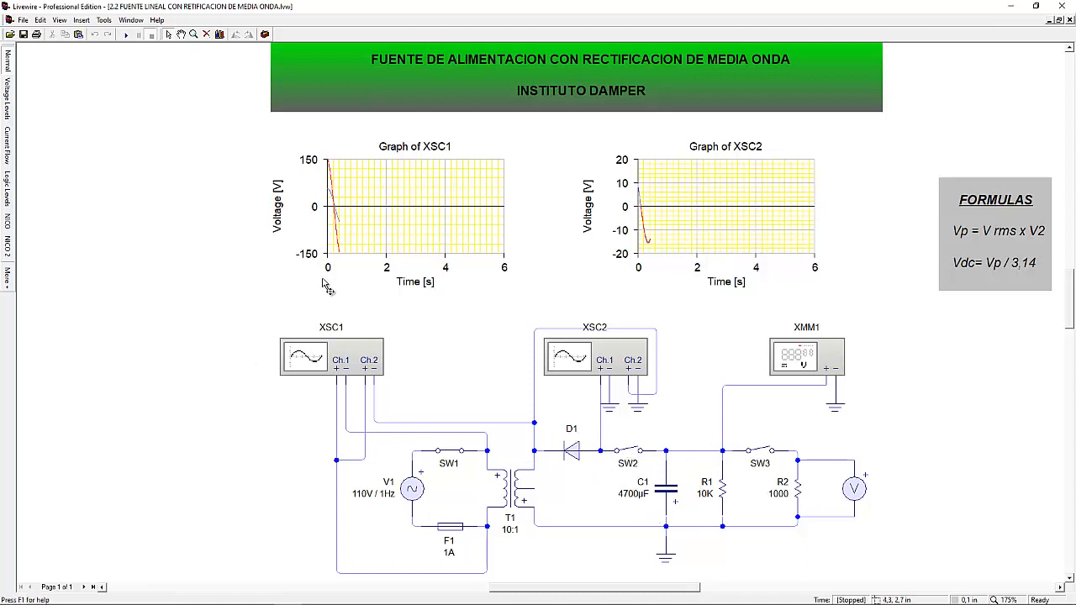
click(461, 451)
click(125, 35)
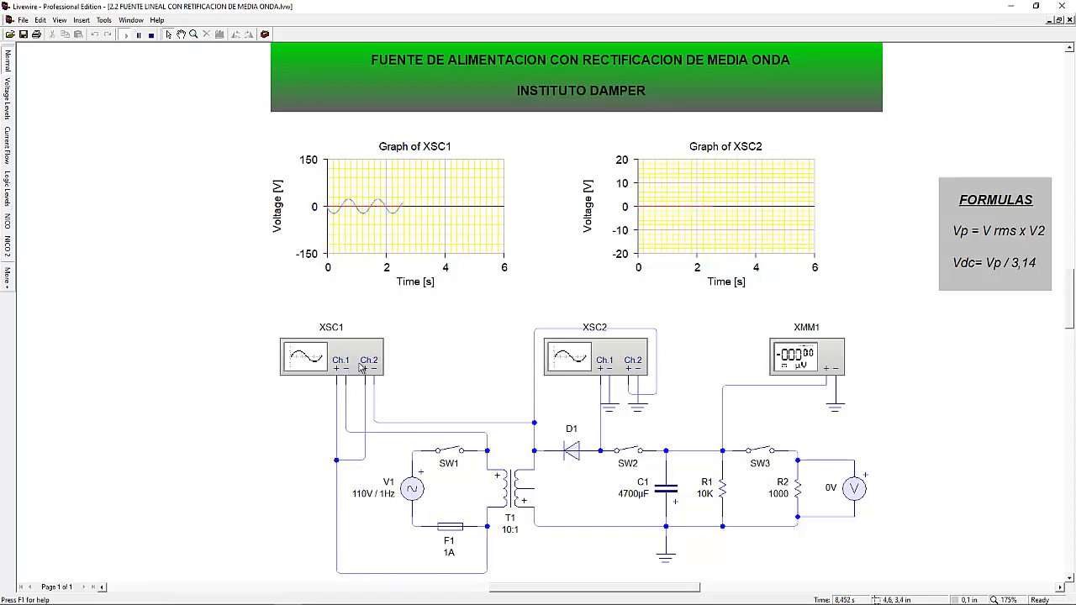
click(450, 453)
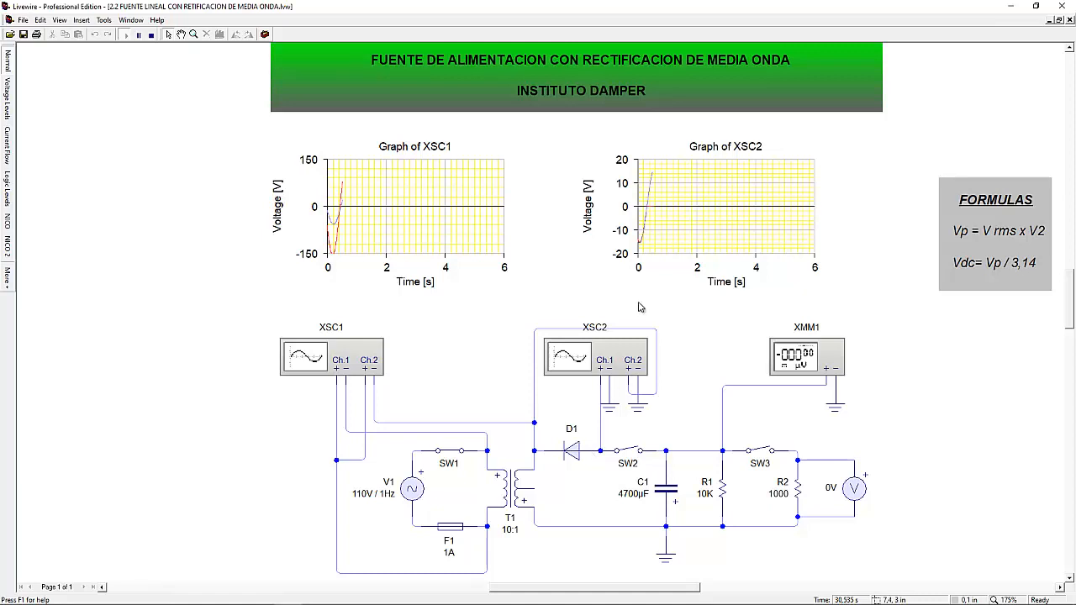
Check the XSC2 graph's properties and close switches SW2 and SW3 to connect capacitor C1 and load R2
double_click(695, 239)
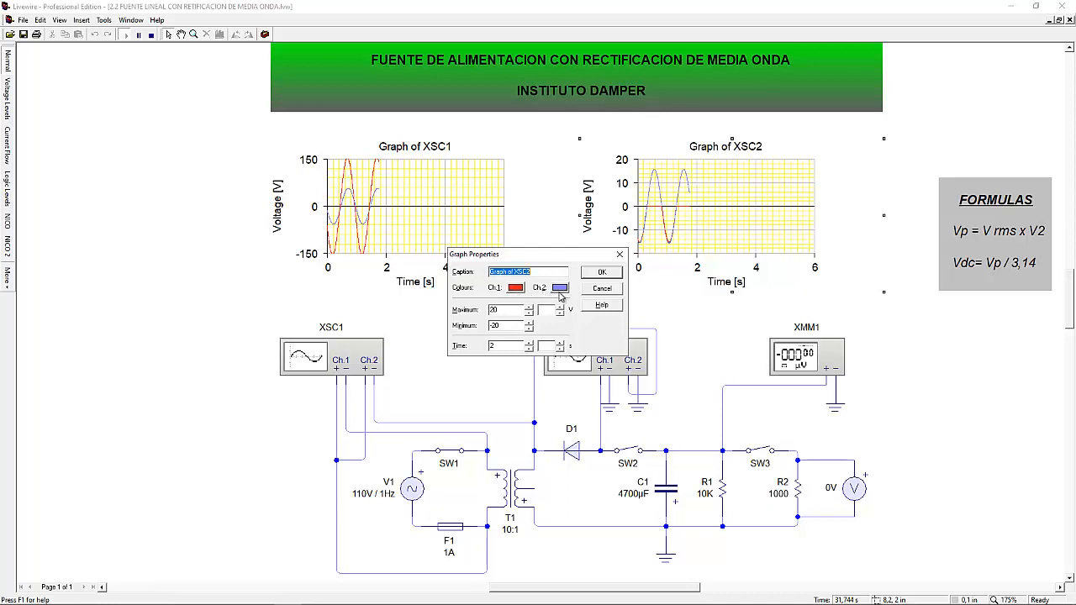
click(599, 274)
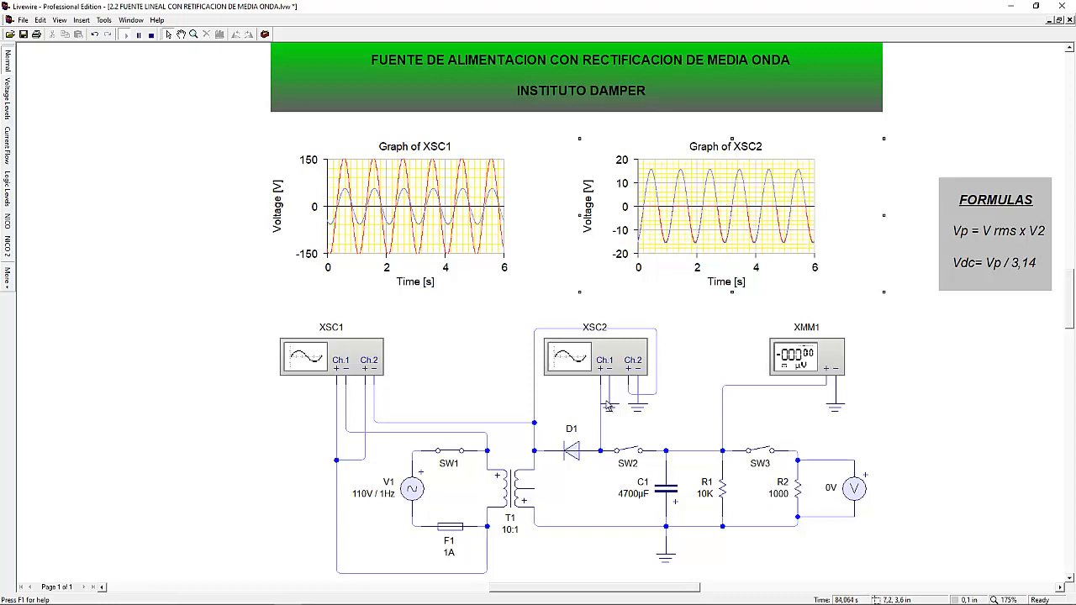
click(628, 455)
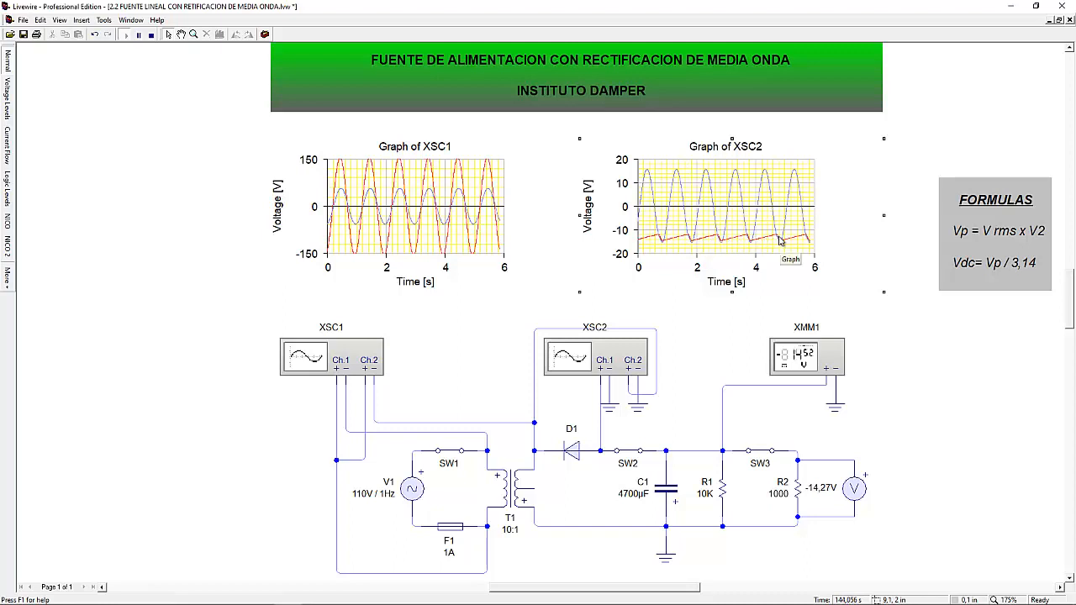
Set load resistor R2 to 100 Ω and electrolytic capacitor C1 to 47000 µF
double_click(797, 493)
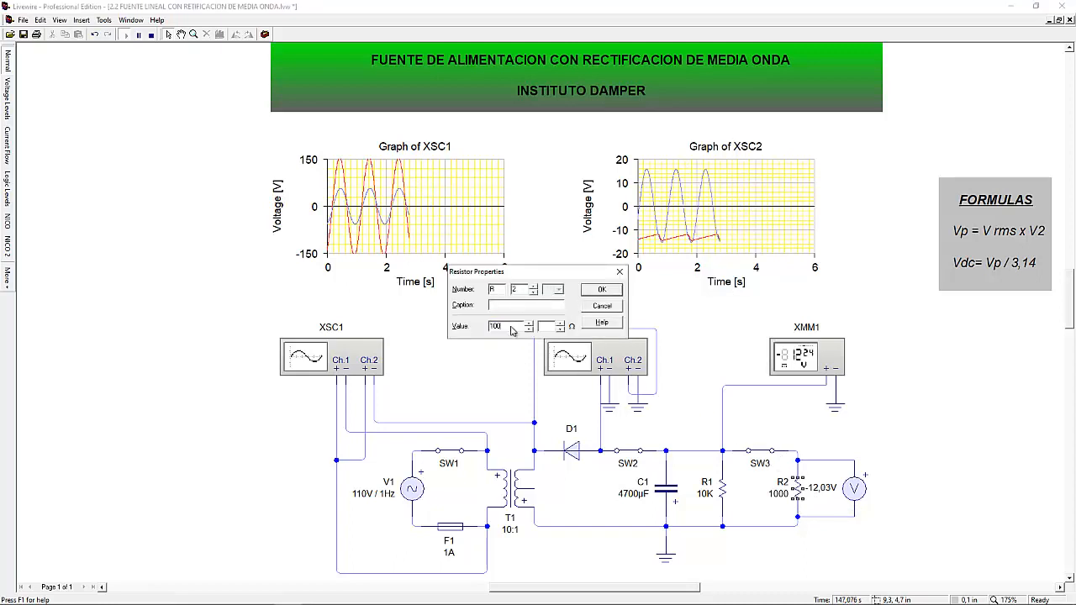
key(Return)
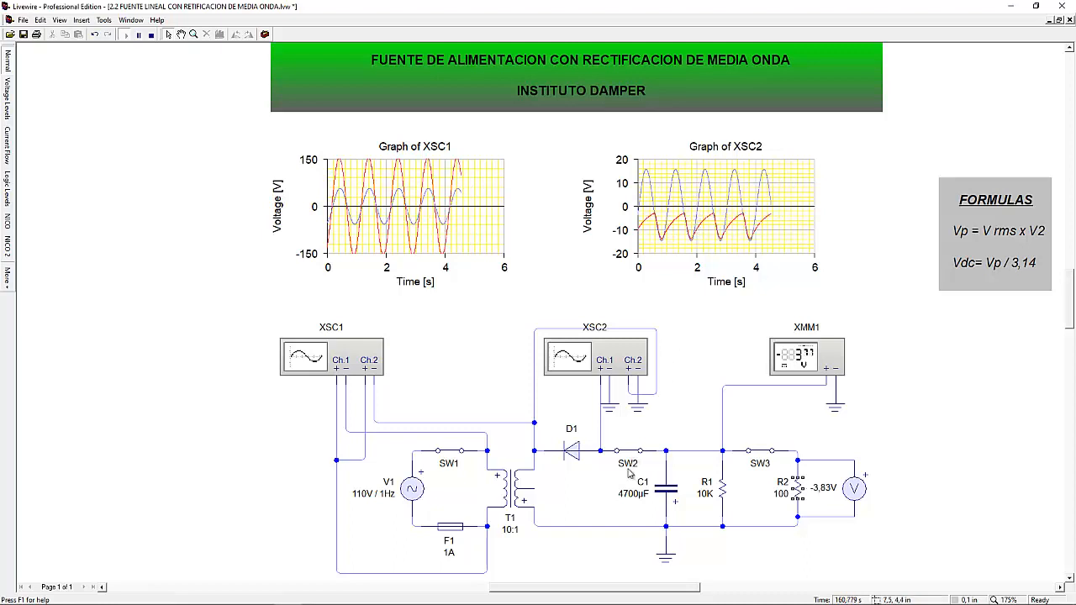
double_click(667, 493)
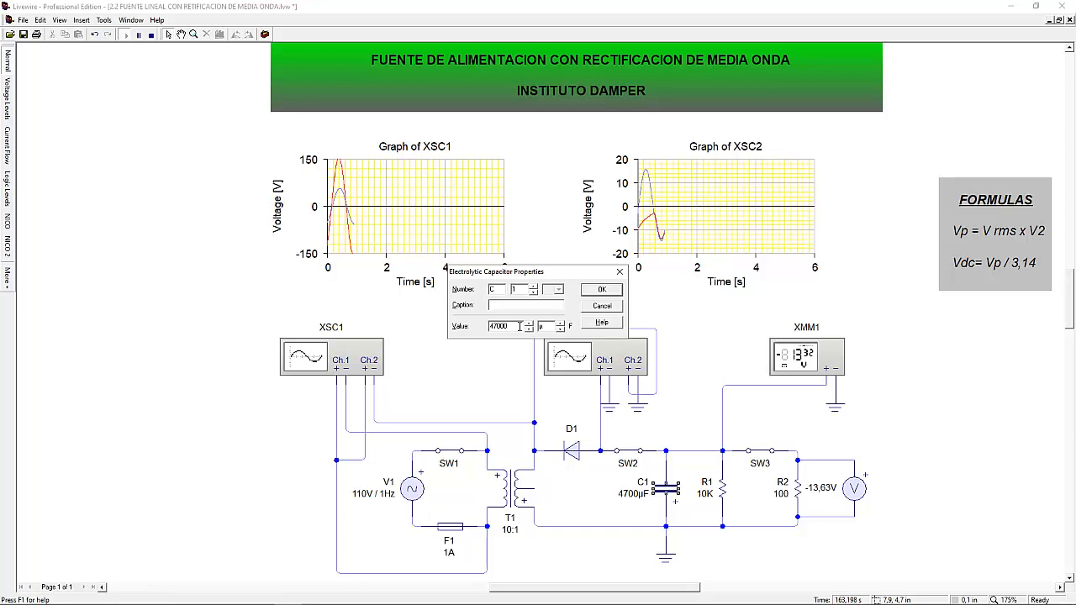
key(Return)
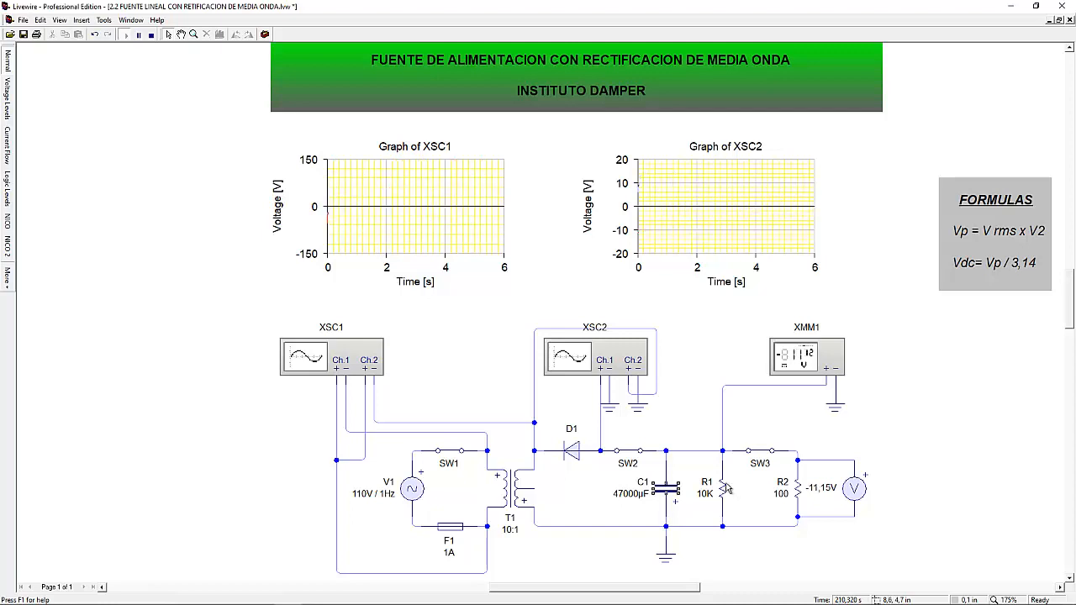
Set load resistor R2 to 1000 Ω and open switch SW3 to disconnect the load
mouse_move(724, 488)
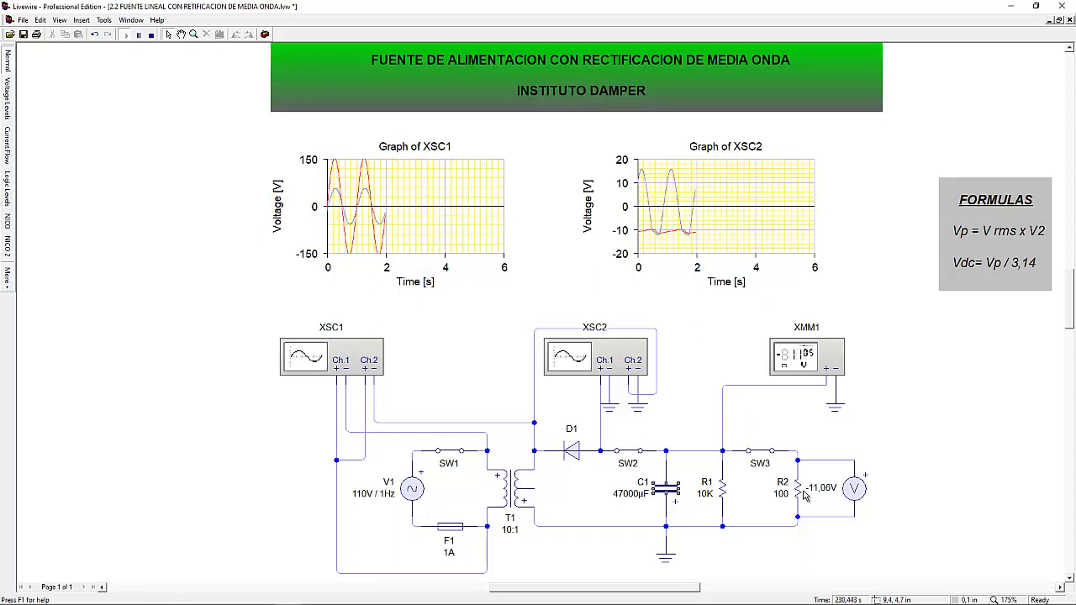
double_click(788, 496)
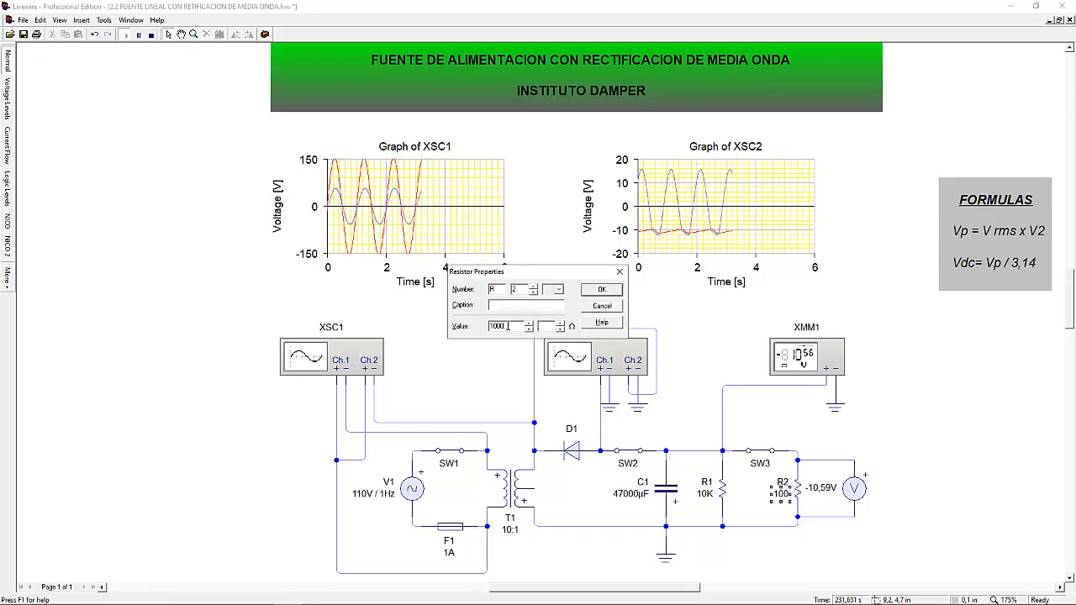
key(Return)
click(760, 452)
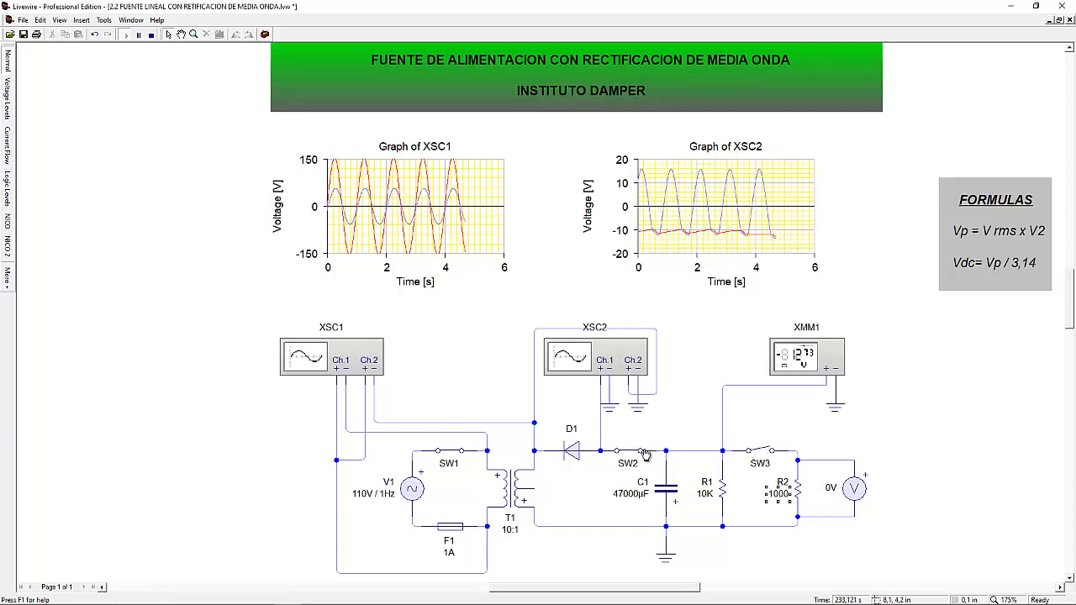